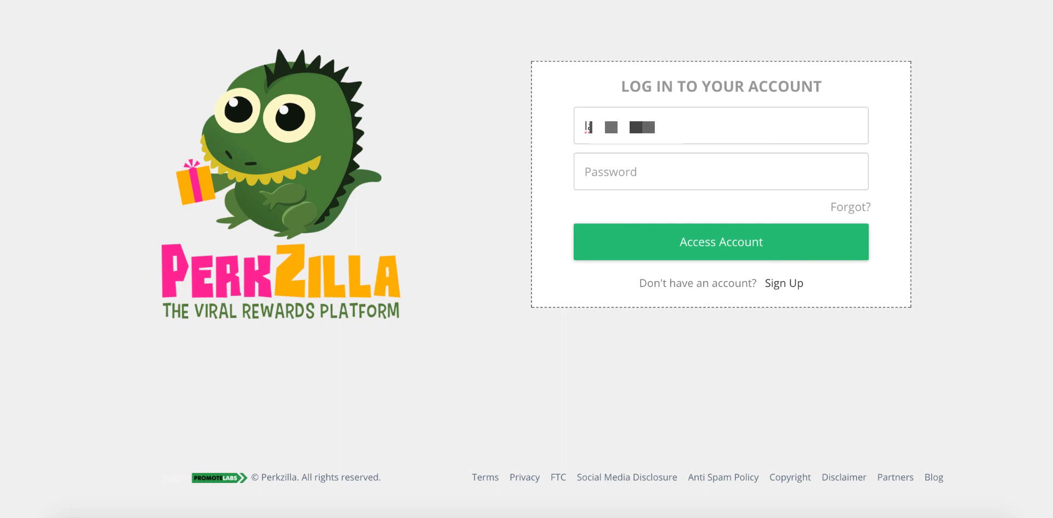
Step: Enter the account's e-mail address in the login form and move on to the password field
type("l.com")
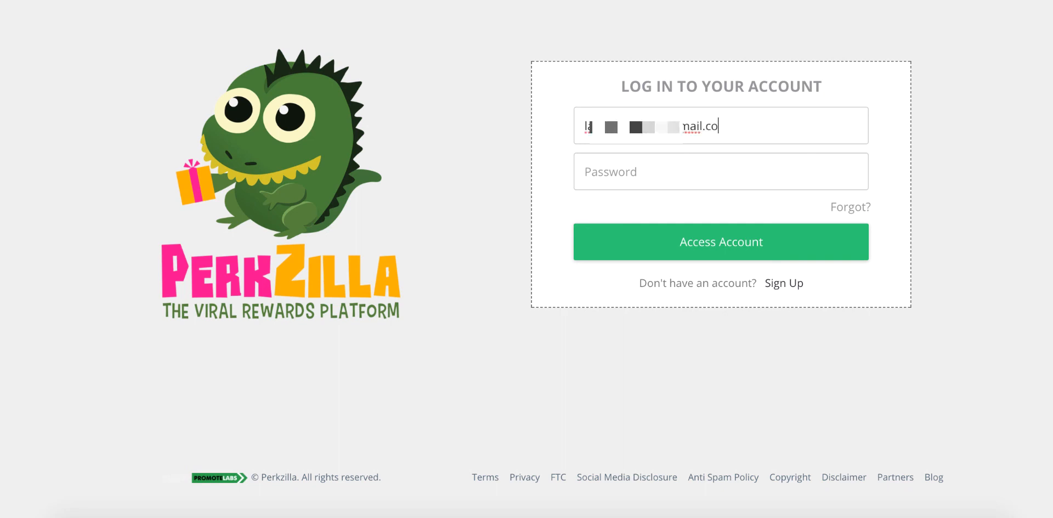
key("Tab")
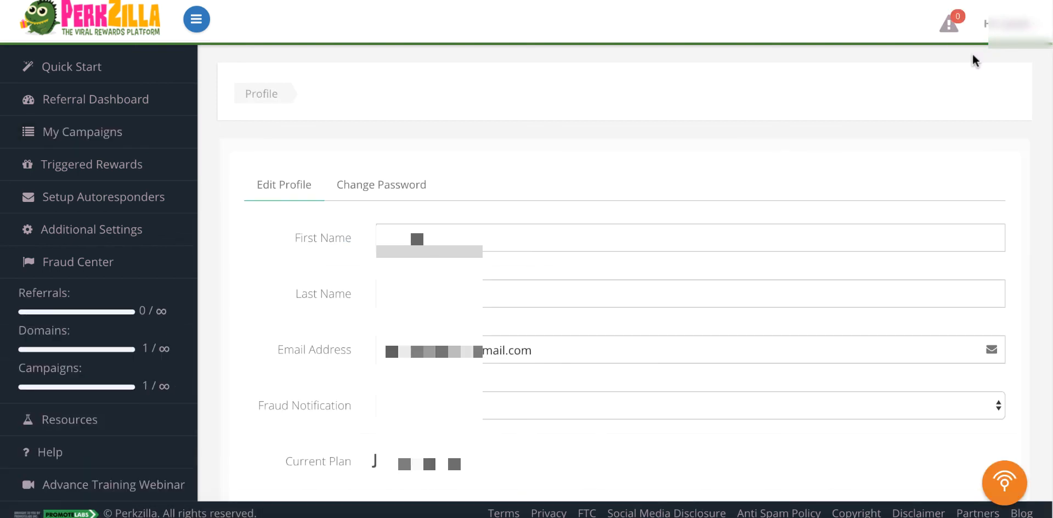
Step: Read through the Quick Start Guide to PerkZilla, from setting up autoresponders to the on-screen messages
left_click(92, 70)
left_click(116, 72)
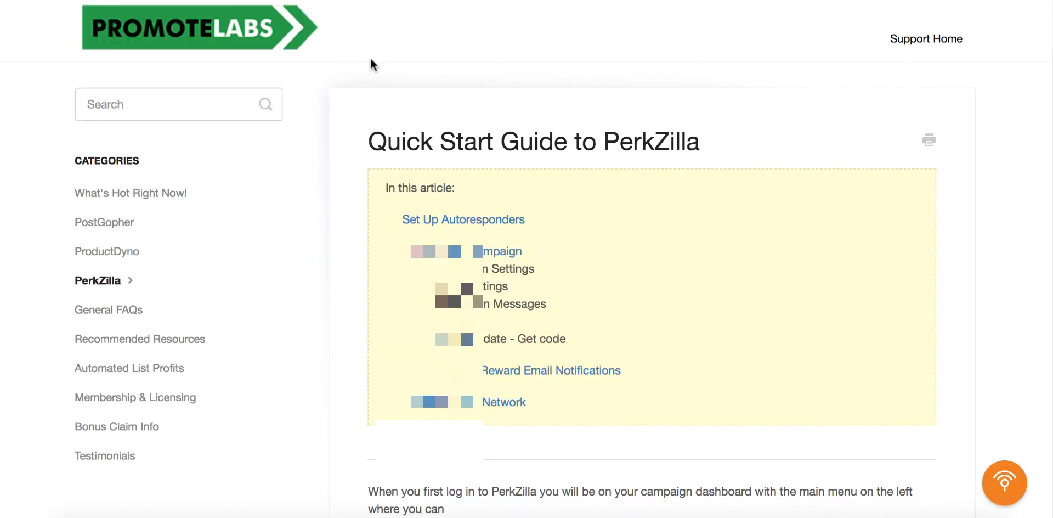
scroll(386, 293, "down", 15)
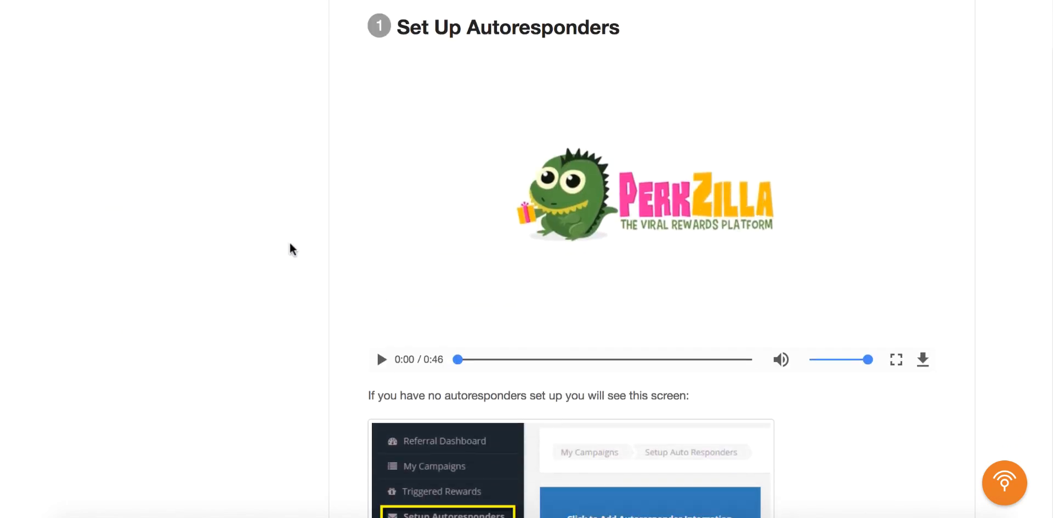
scroll(289, 244, "down", 15)
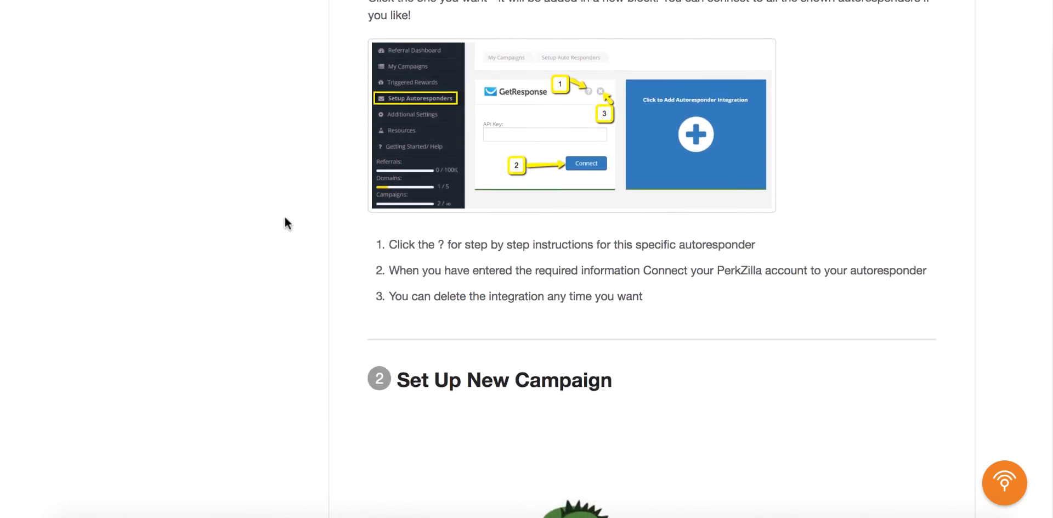
scroll(285, 222, "down", 20)
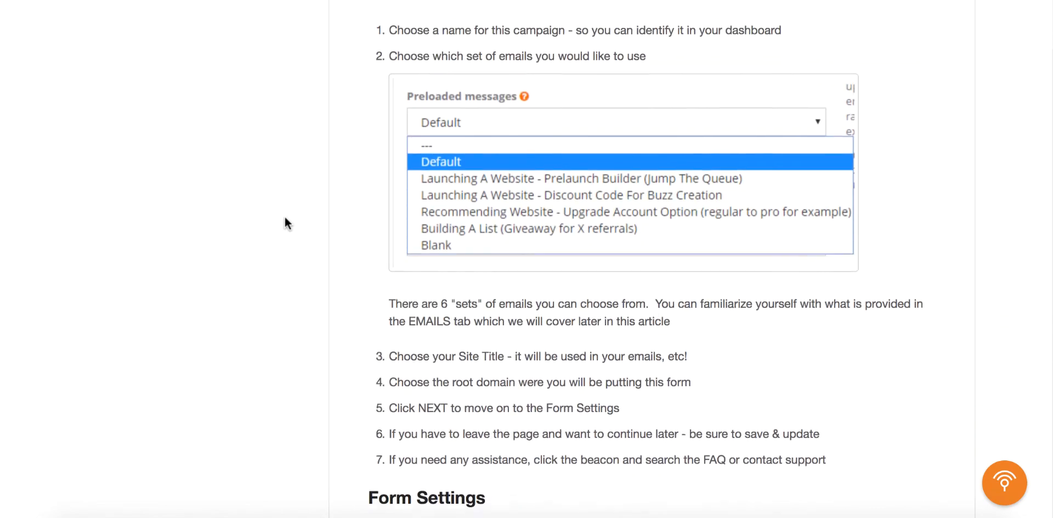
scroll(285, 218, "down", 20)
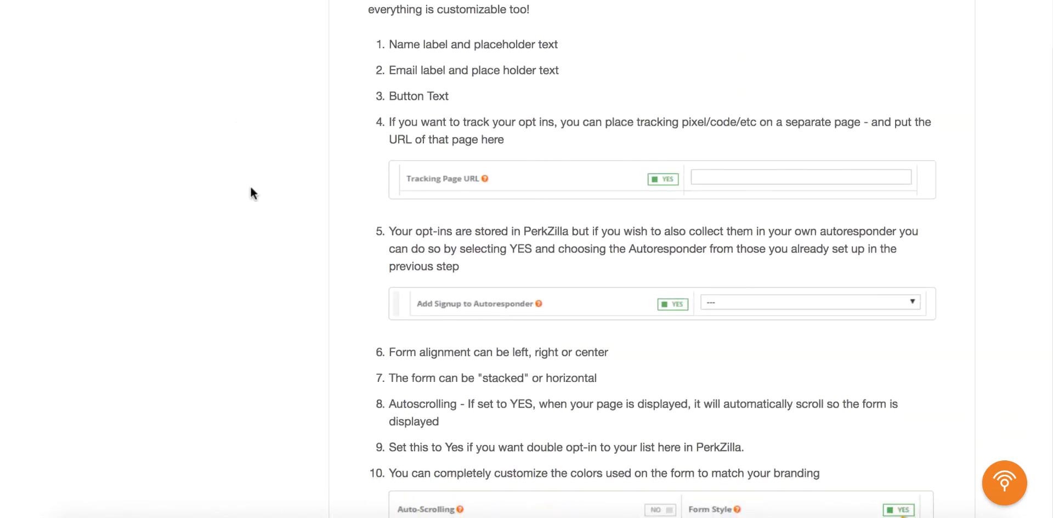
scroll(261, 233, "down", 9)
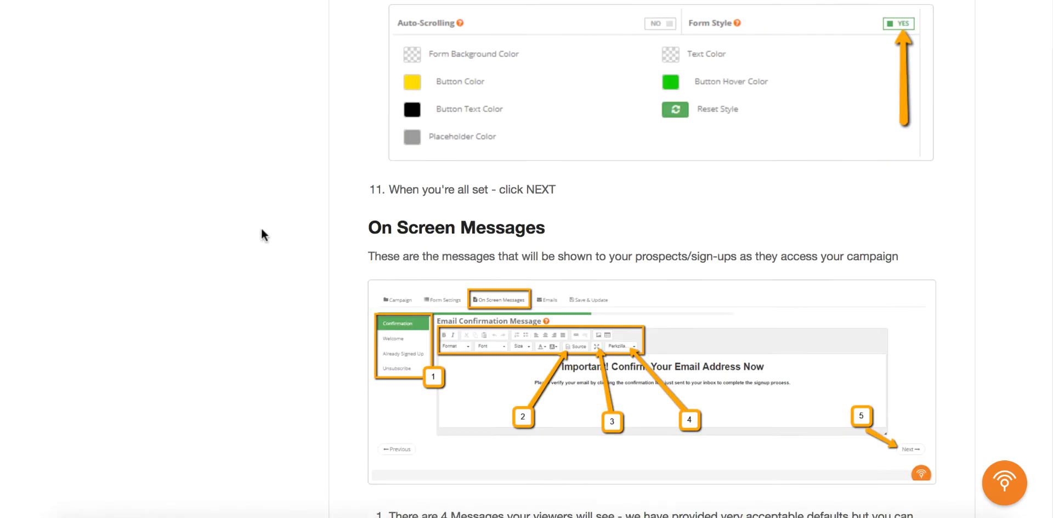
scroll(262, 229, "down", 10)
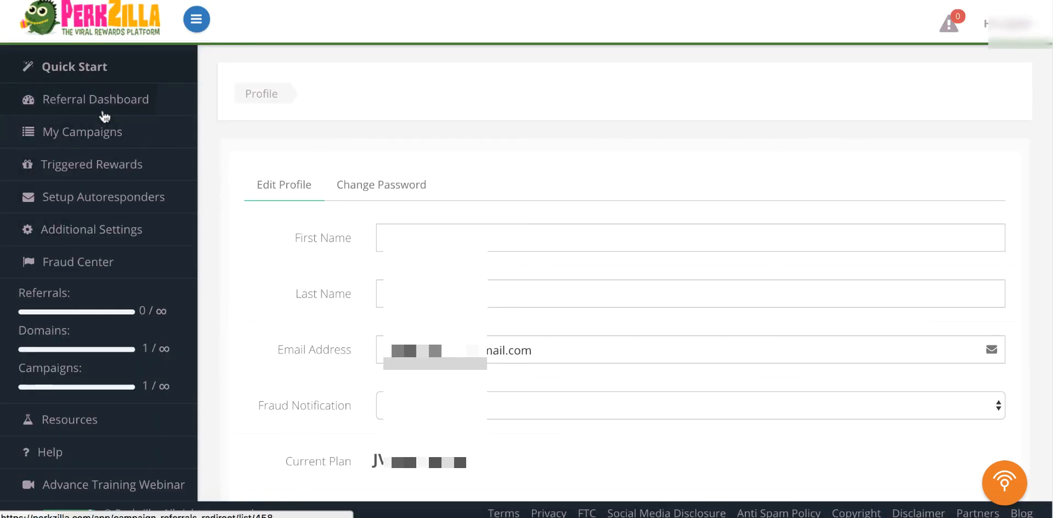
Step: Look over the campaign management pages, from the Test01 referral dashboard through to the autoresponder setup
left_click(104, 113)
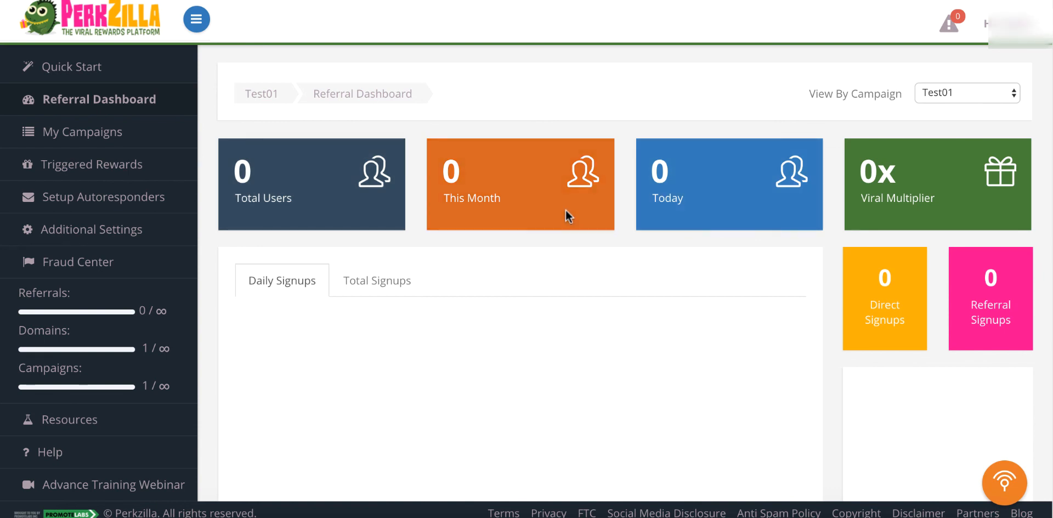
left_click(159, 141)
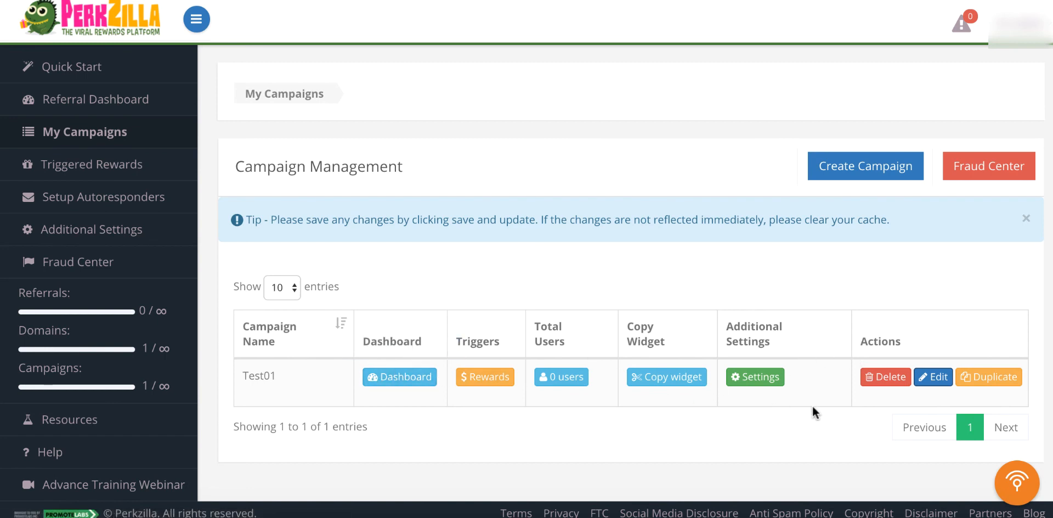
left_click(53, 164)
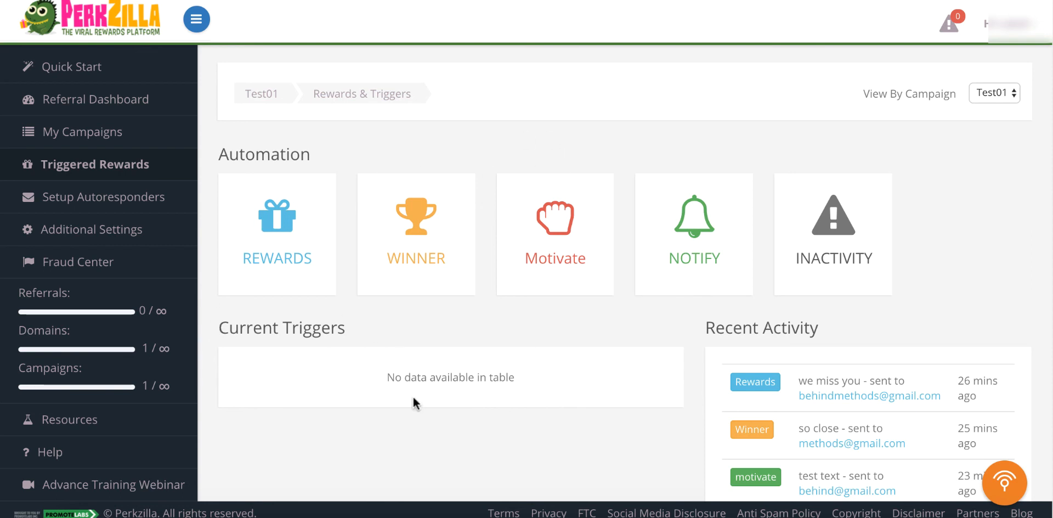
left_click(113, 204)
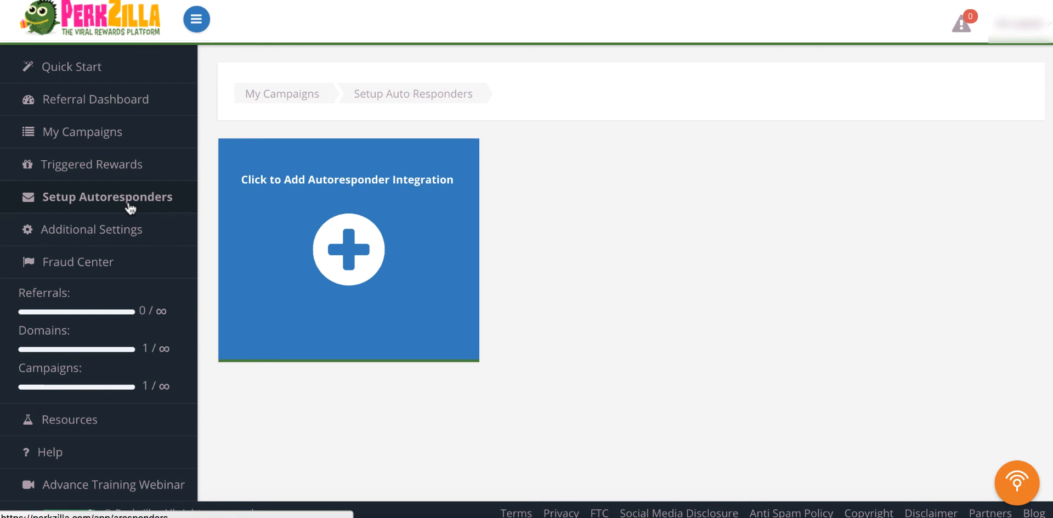
Step: Review Test01's additional settings and social network links, and view the Fraud Detection Center
left_click(83, 233)
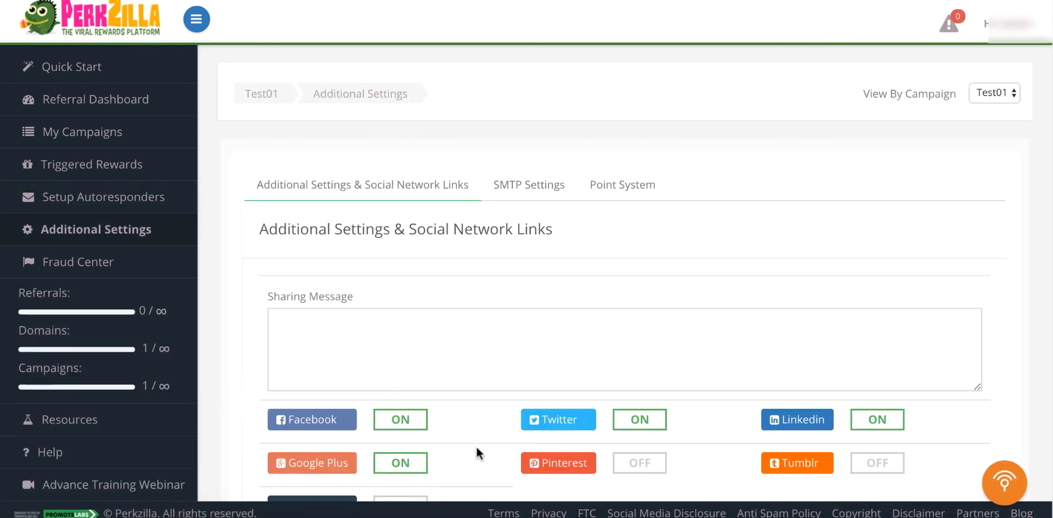
scroll(476, 449, "down", 2)
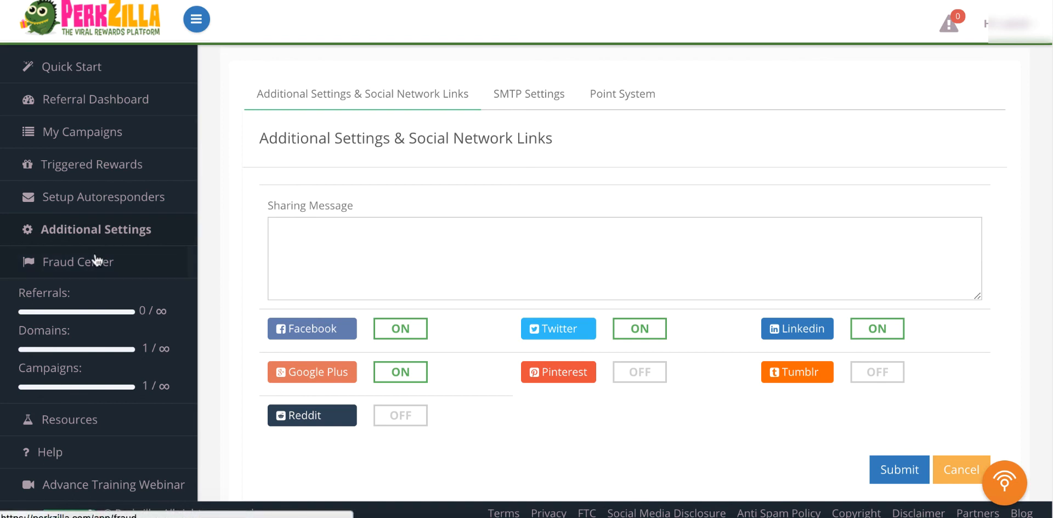
left_click(129, 261)
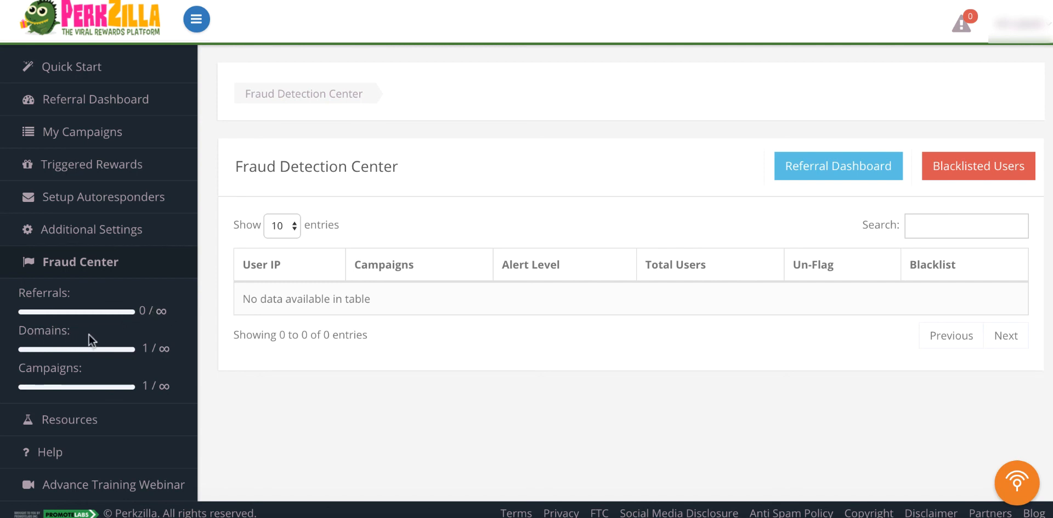
Step: Browse the autoresponder and email marketing platforms on the Partners & Recommended Resources page
left_click(94, 426)
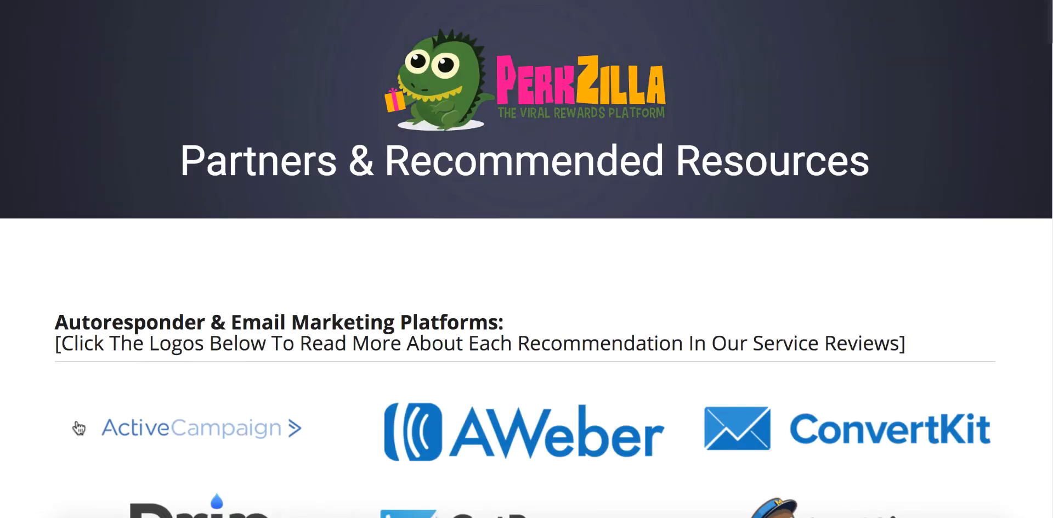
scroll(489, 278, "down", 7)
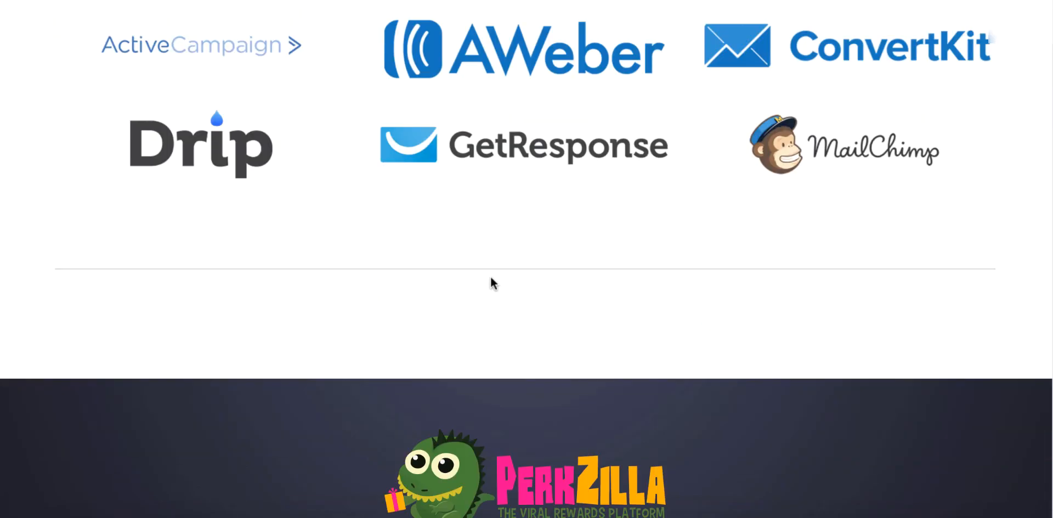
scroll(490, 280, "up", 3)
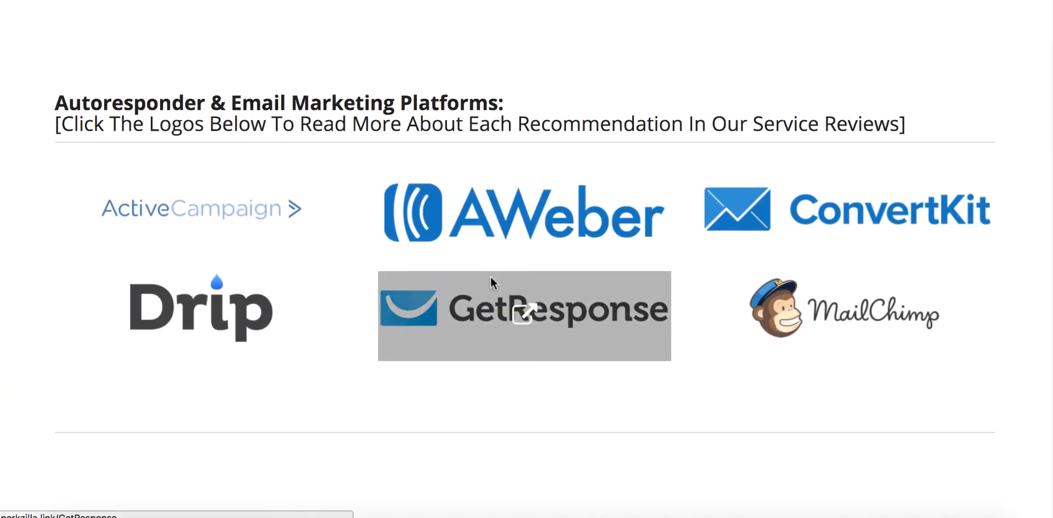
scroll(489, 274, "down", 5)
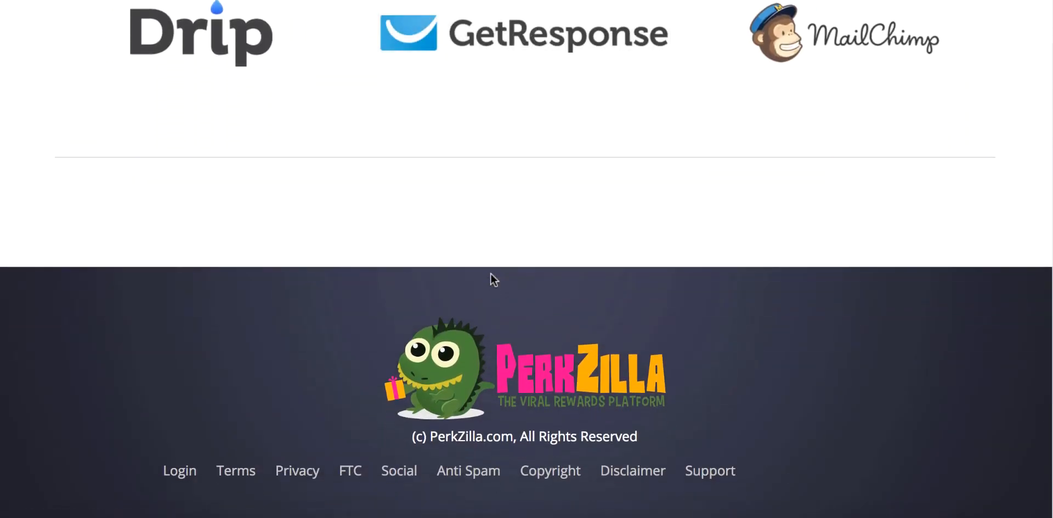
scroll(490, 273, "up", 6)
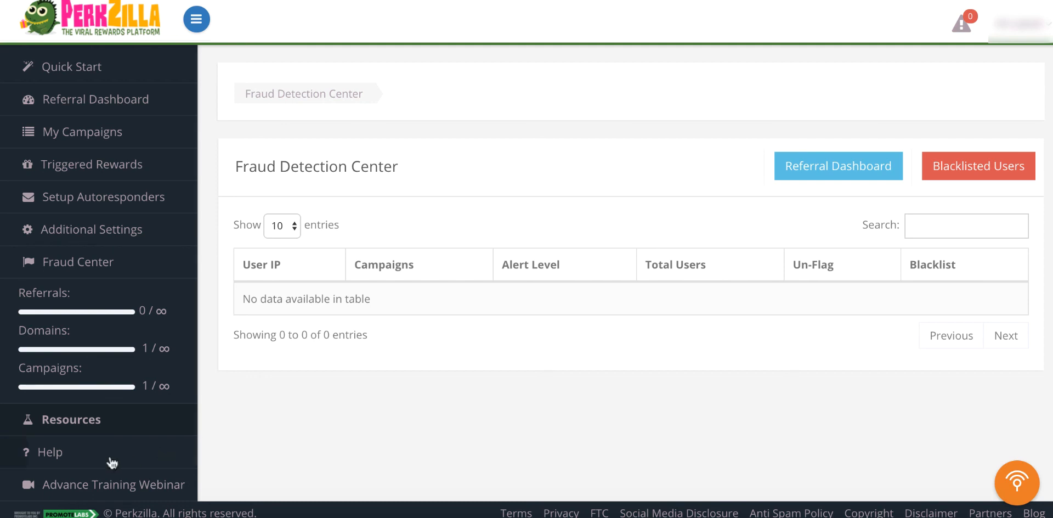
Step: Browse the PerkZilla help articles and view the advanced training webinar page
left_click(88, 457)
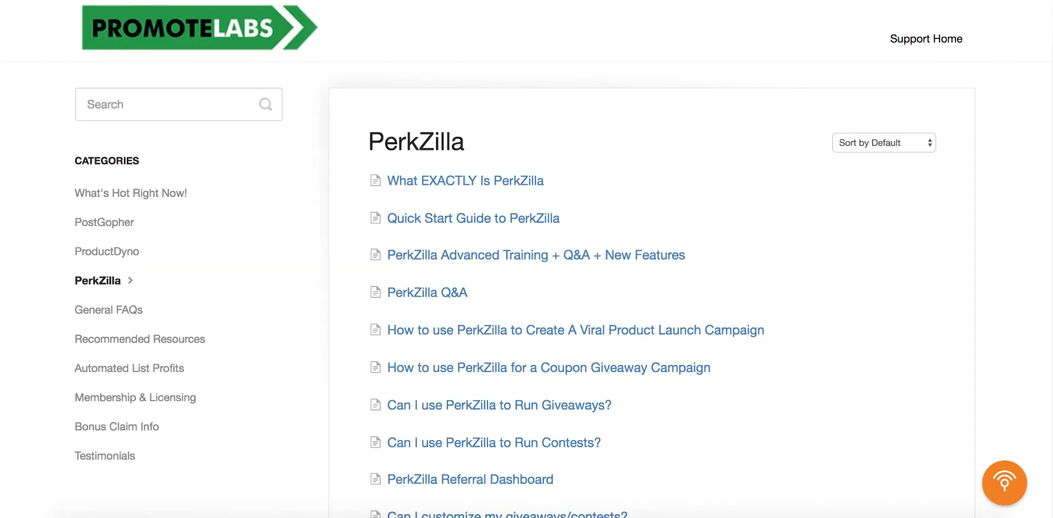
scroll(340, 213, "down", 10)
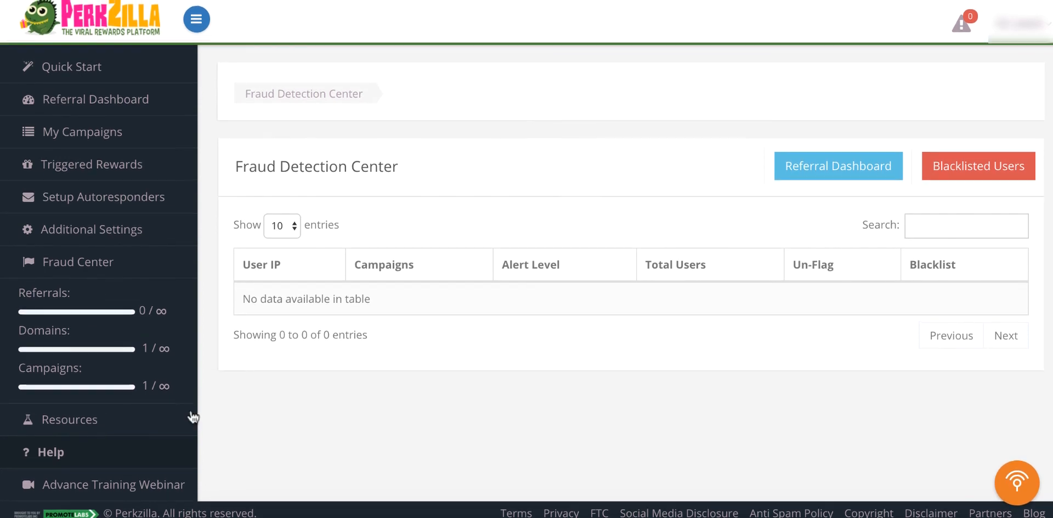
left_click(117, 485)
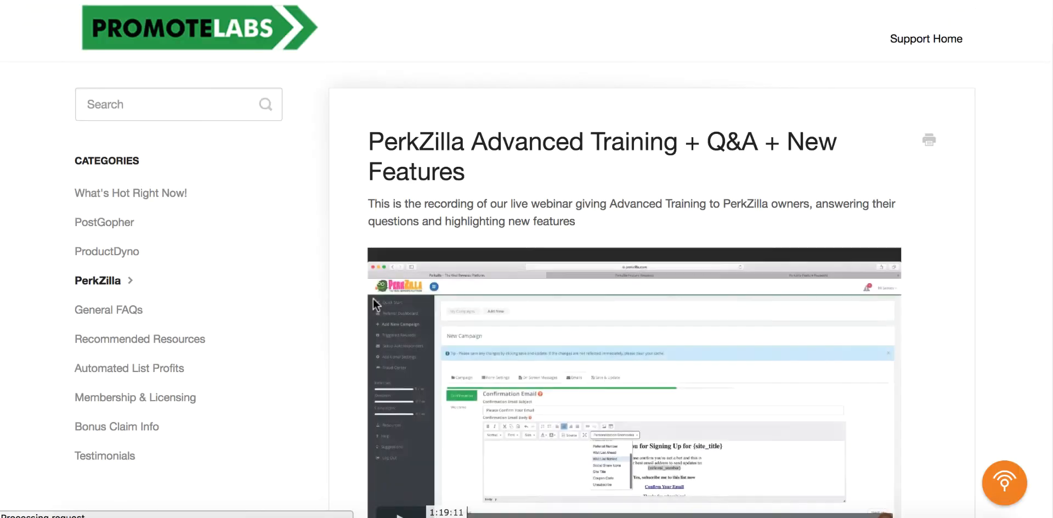
scroll(554, 373, "down", 2)
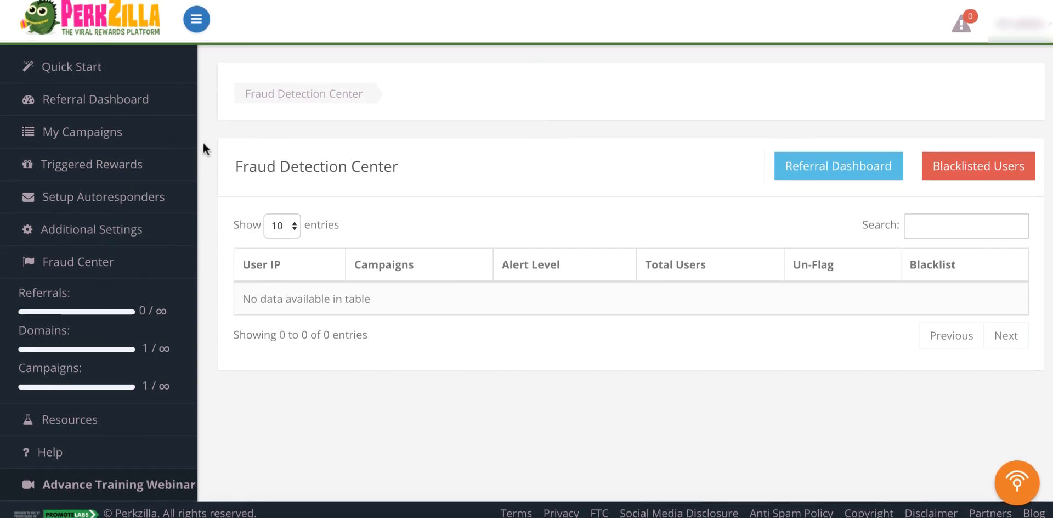
Step: Collapse the main navigation sidebar and expand it again
left_click(196, 20)
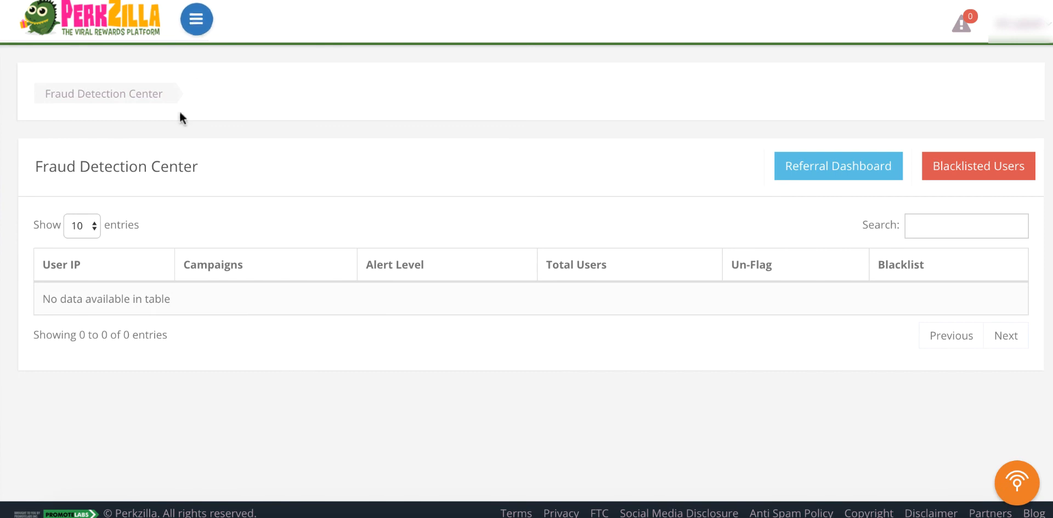
left_click(196, 20)
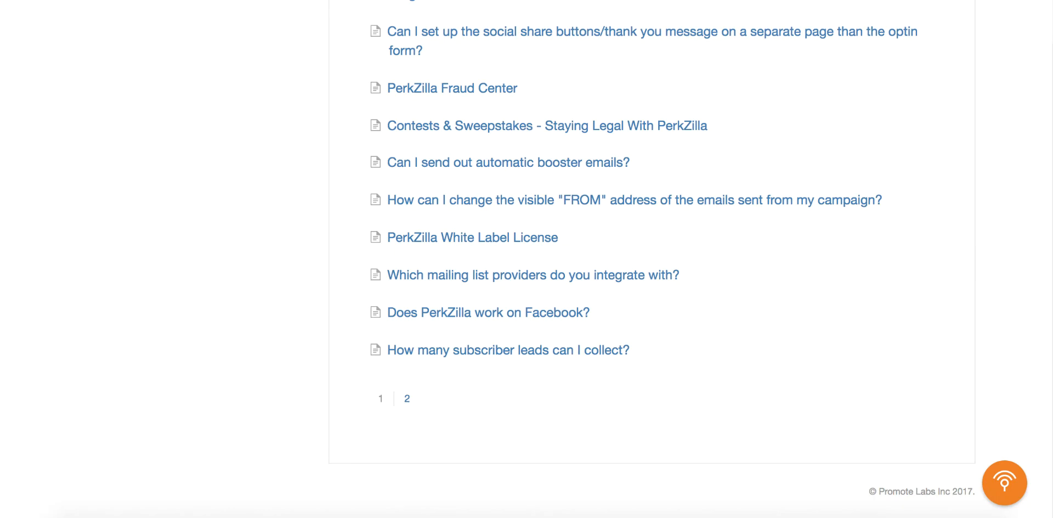
Step: Look over the PerkZilla help article list and the feature descriptions on the product page
scroll(336, 140, "up", 15)
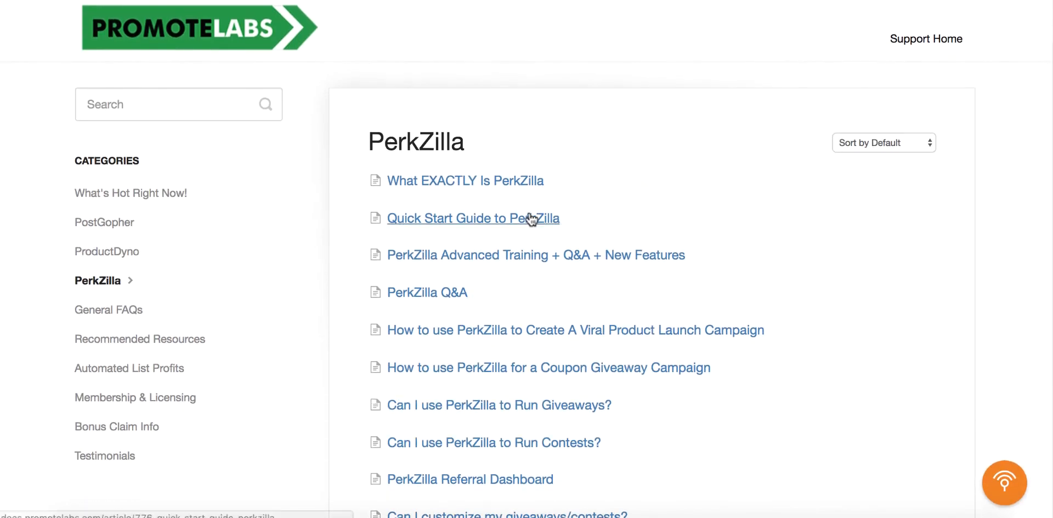
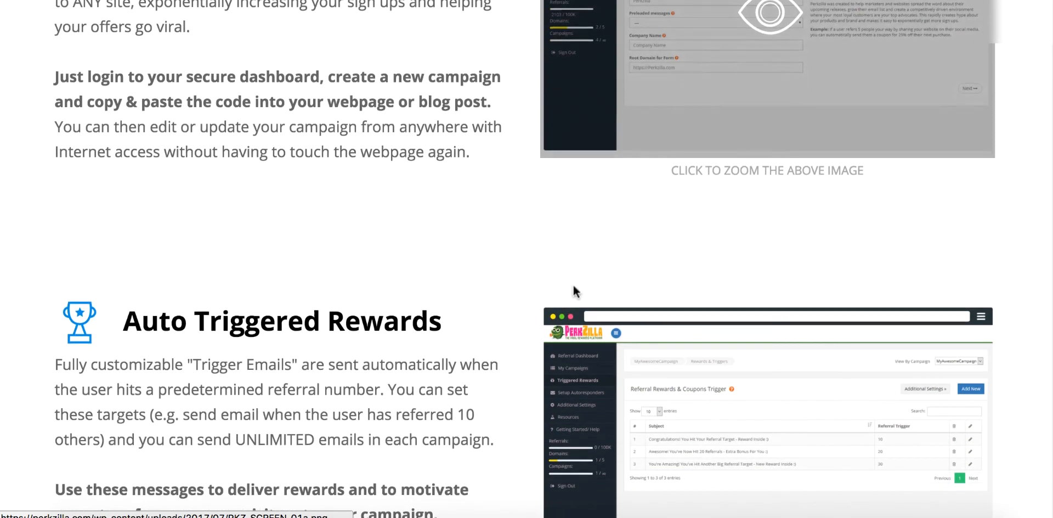
scroll(384, 308, "down", 8)
scroll(385, 307, "up", 7)
scroll(384, 306, "down", 3)
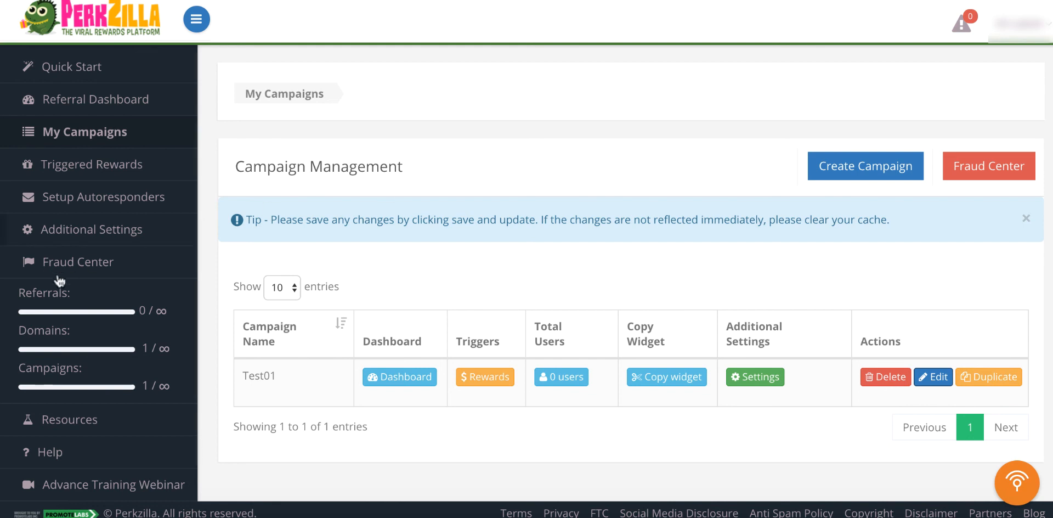
Step: View the custom HTML autoresponder form without filling it in, and add an AWeber autoresponder integration
left_click(103, 208)
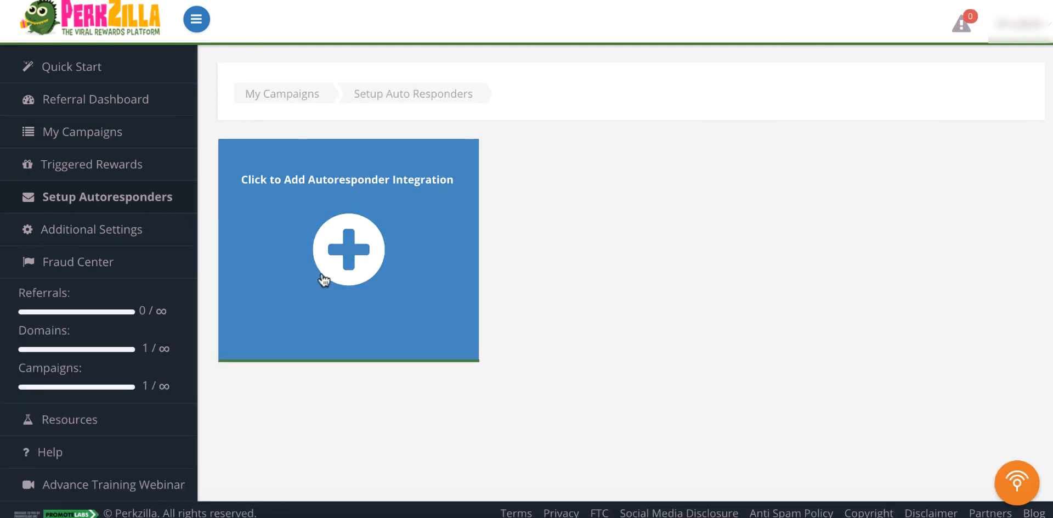
left_click(358, 266)
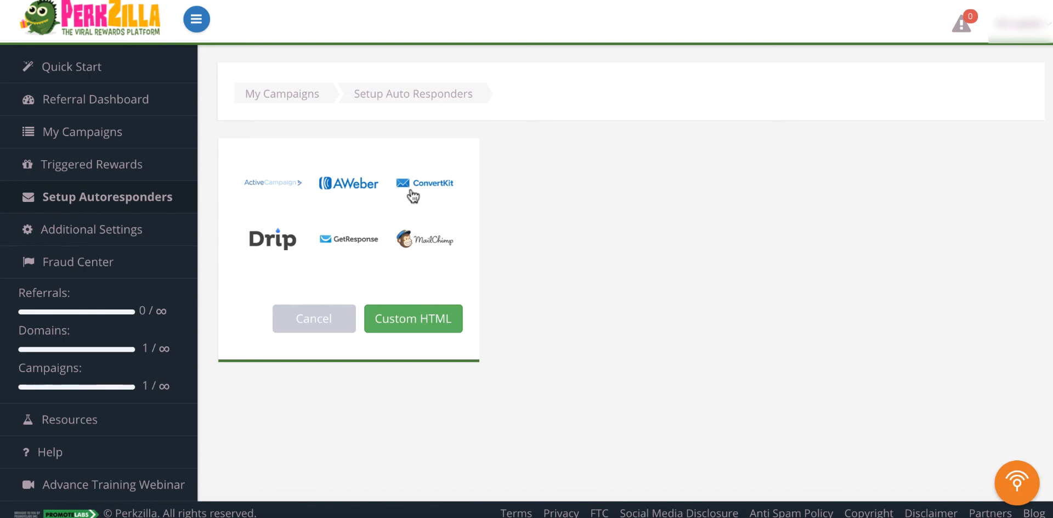
left_click(394, 325)
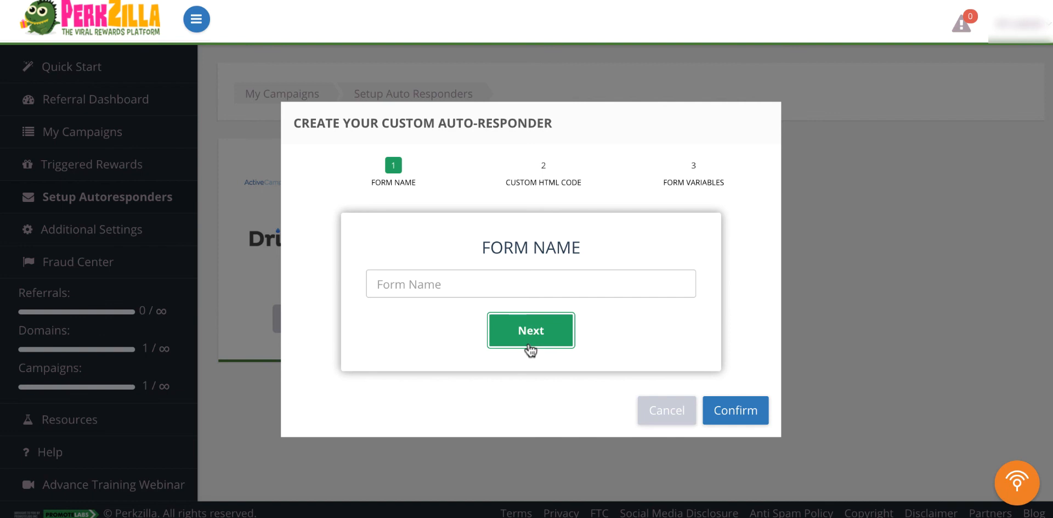
left_click(677, 413)
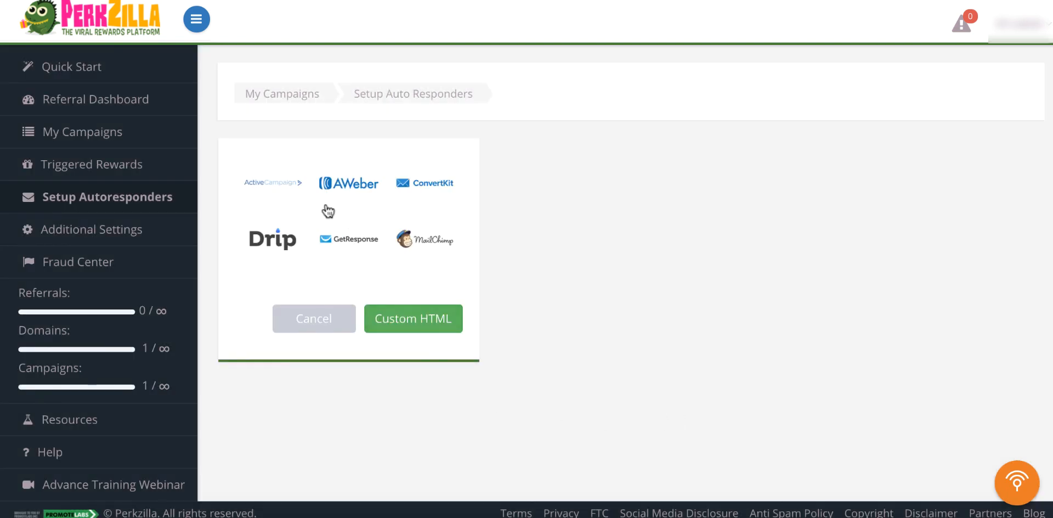
left_click(353, 185)
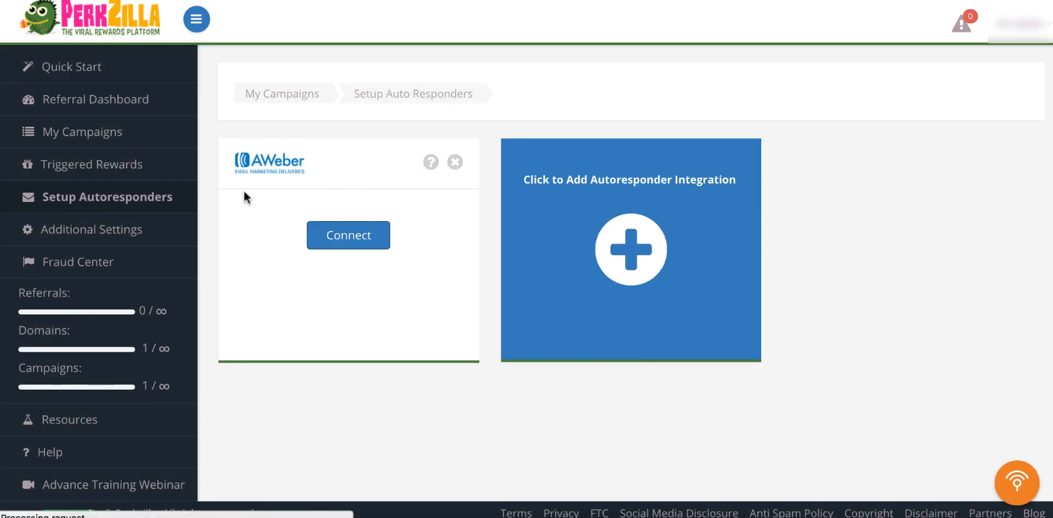
Step: Remove the AWeber autoresponder integration and start creating a new campaign
left_click(455, 162)
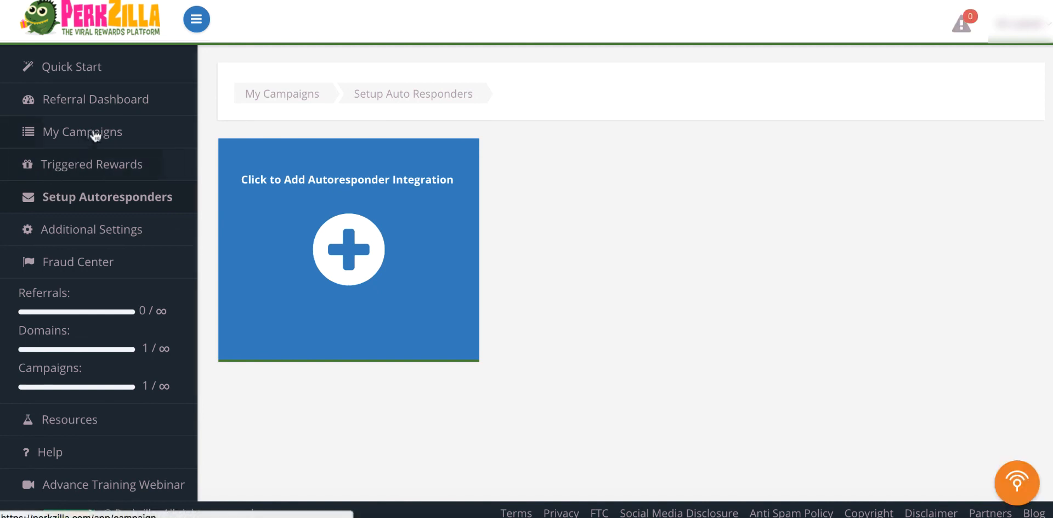
left_click(99, 134)
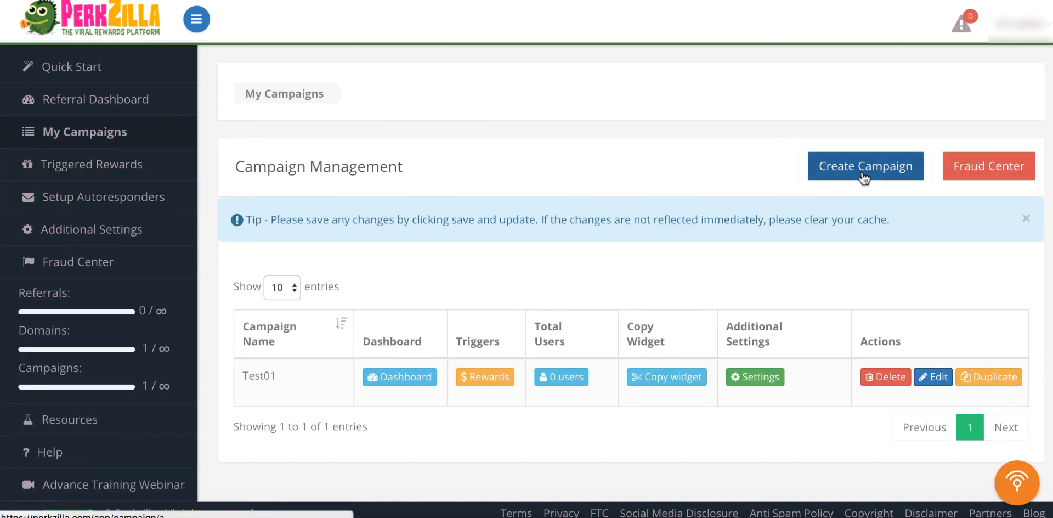
left_click(842, 175)
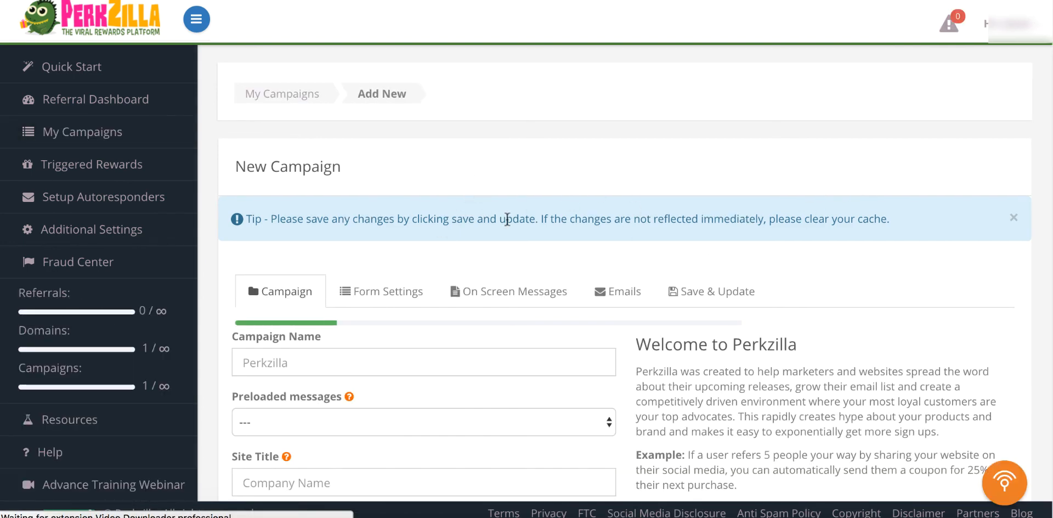
scroll(507, 220, "down", 3)
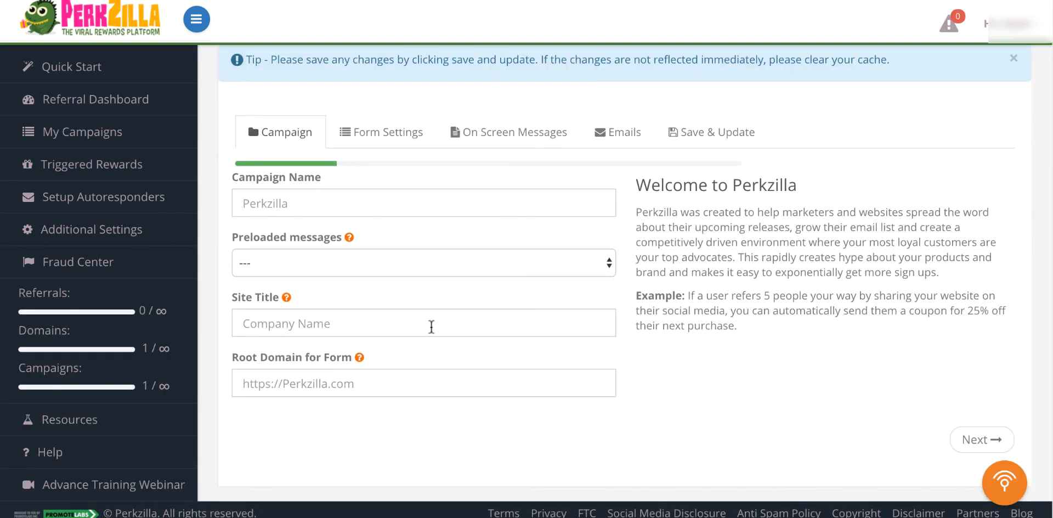
Step: Name the campaign Test02_FreeGiveAway and choose the preloaded messages Building A List (Giveaway for X referrals)
left_click(307, 264)
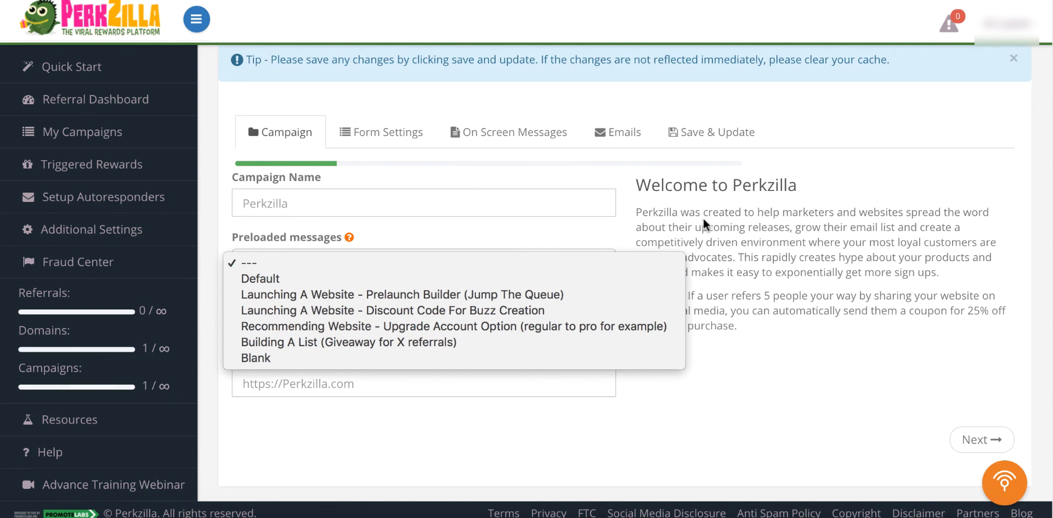
left_click(409, 206)
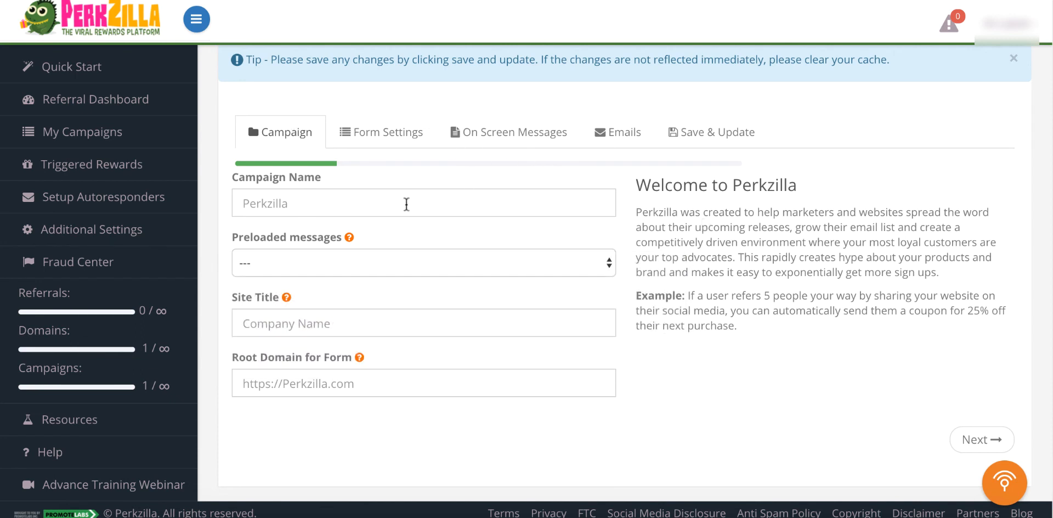
type("Test02_GiveAway")
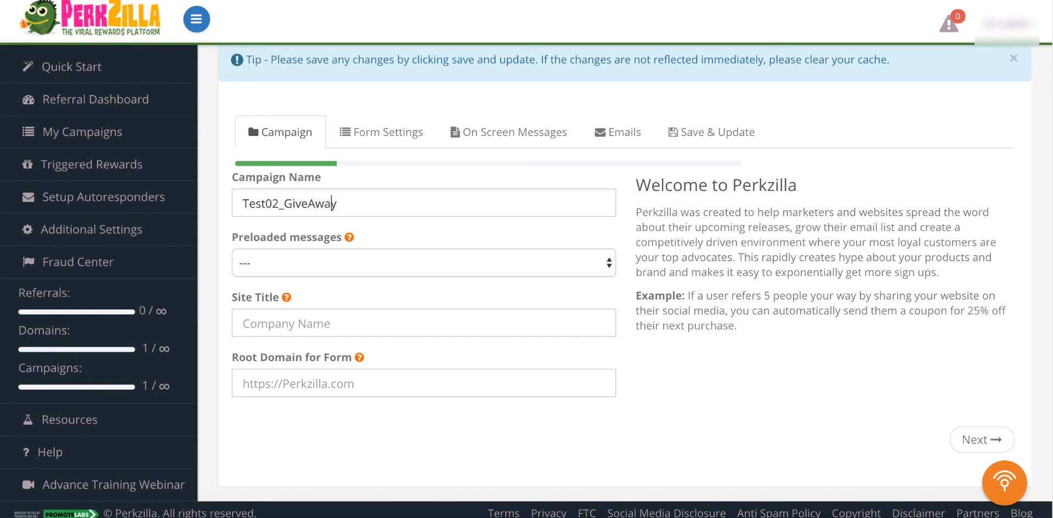
key("Left")
key("Left")
key("Left")
key("Left")
type("Free")
left_click(393, 262)
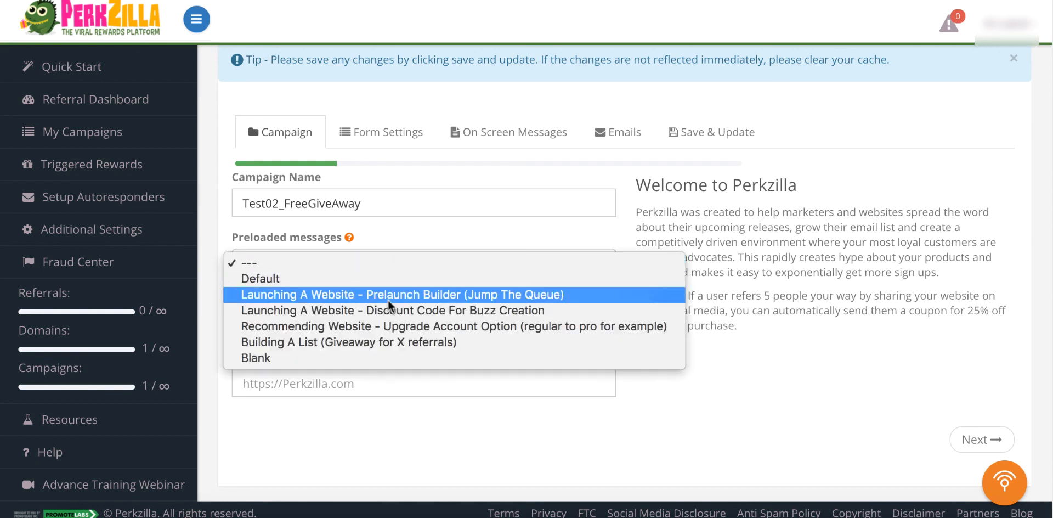
left_click(415, 341)
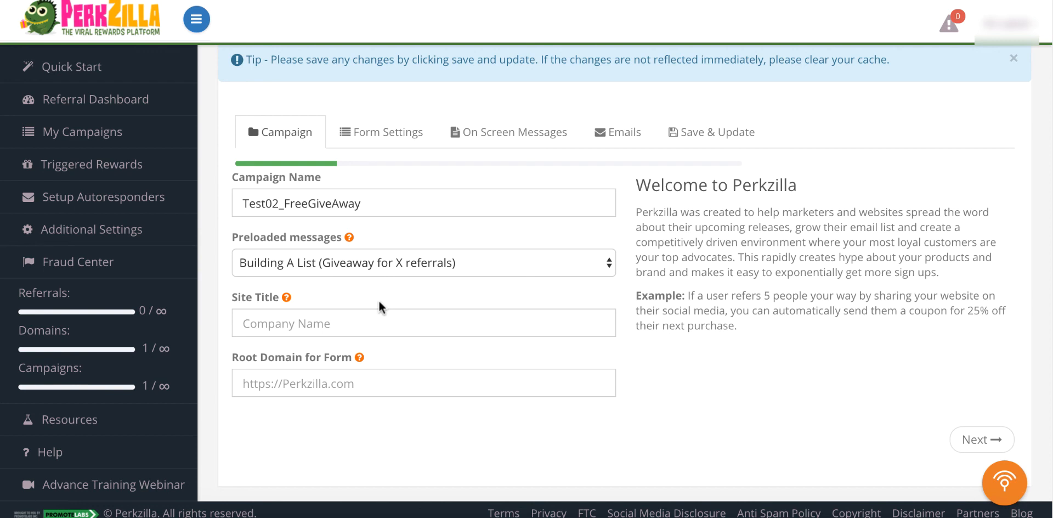
left_click(314, 329)
type("OnlineMon")
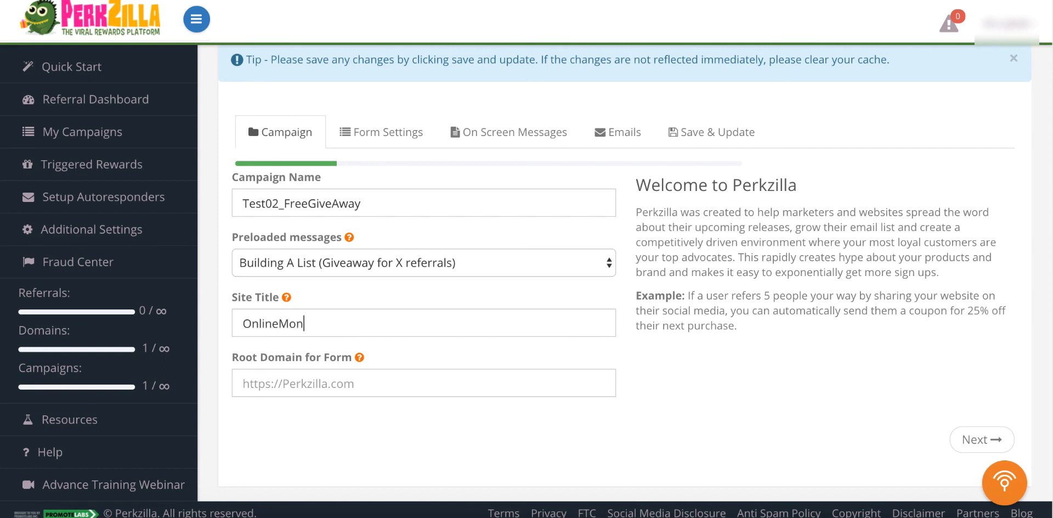
type("eyBee")
left_click(429, 373)
type("http://")
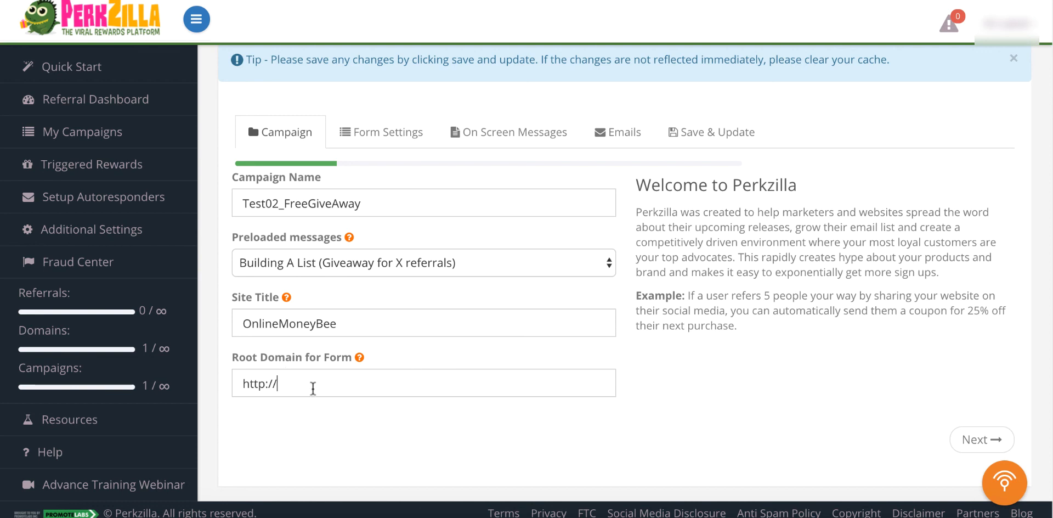
type("onlinemoneybee.com")
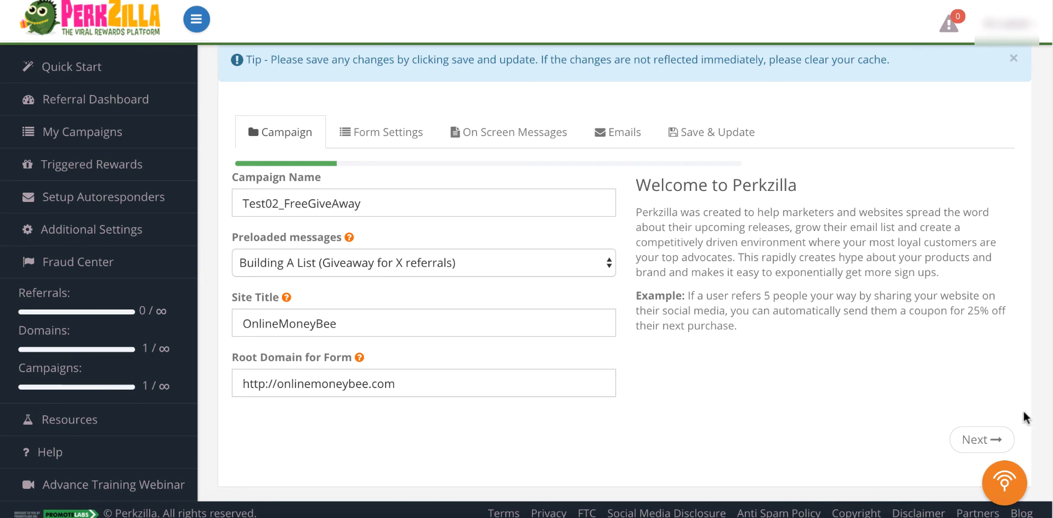
left_click(987, 440)
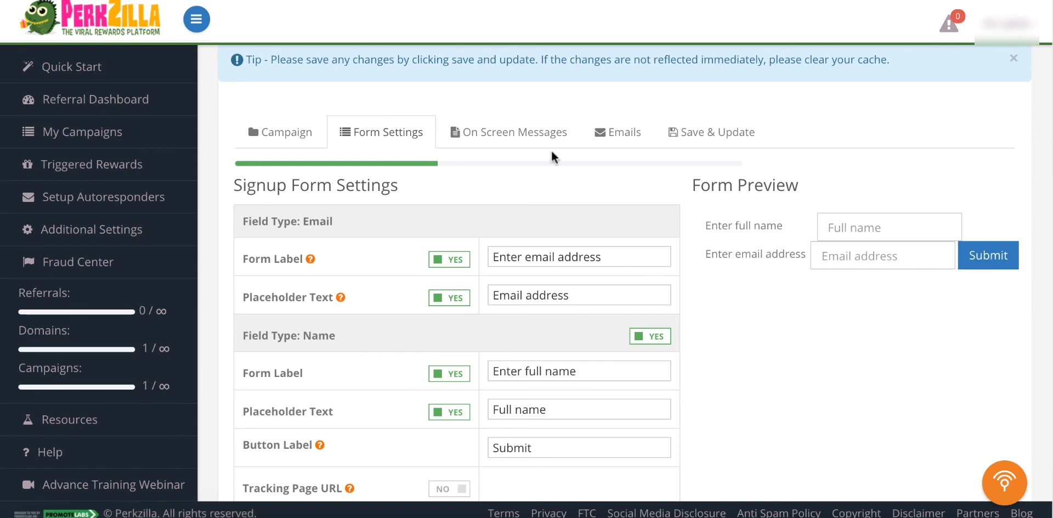
Step: Look through the signup form settings and try switching the Tracking Page URL option on and off
scroll(709, 397, "down", 1)
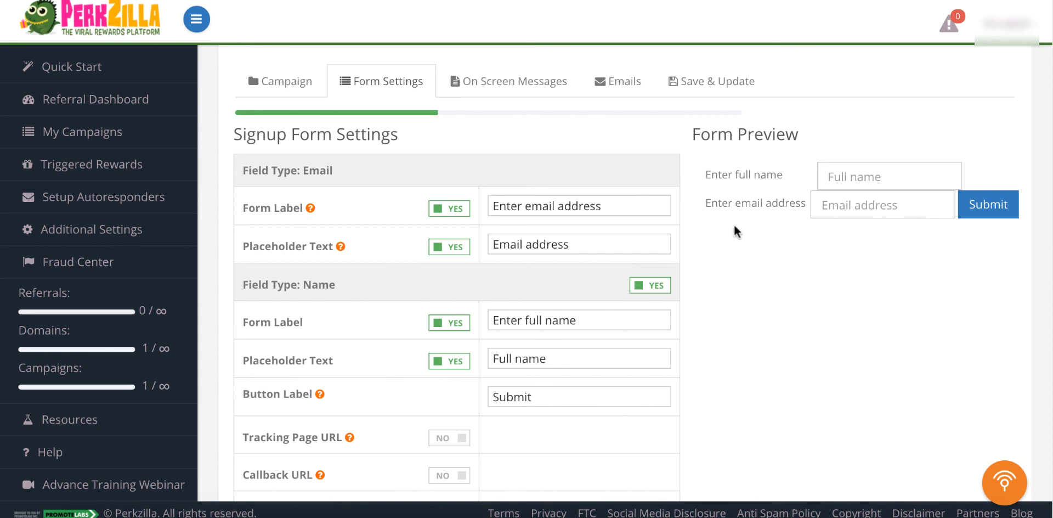
scroll(559, 376, "down", 4)
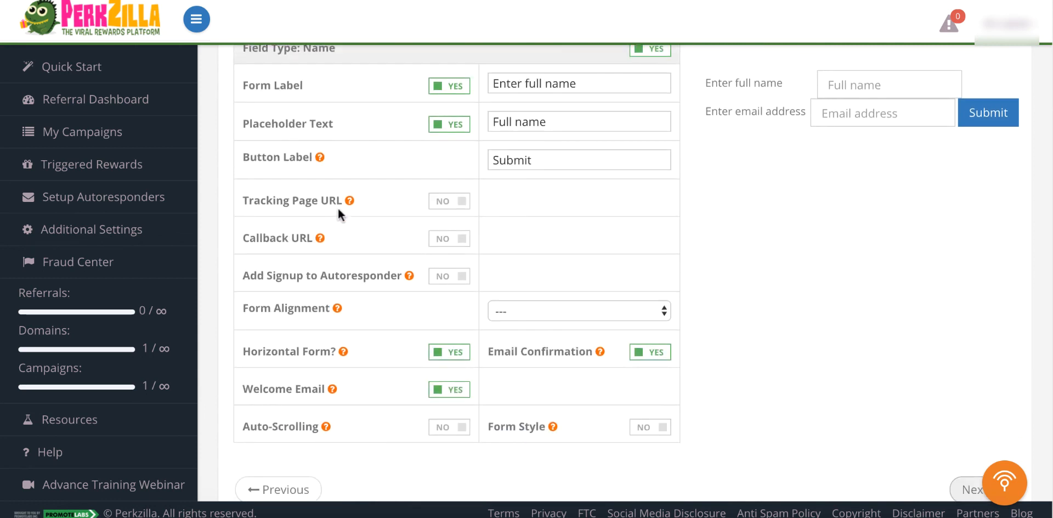
left_click(443, 202)
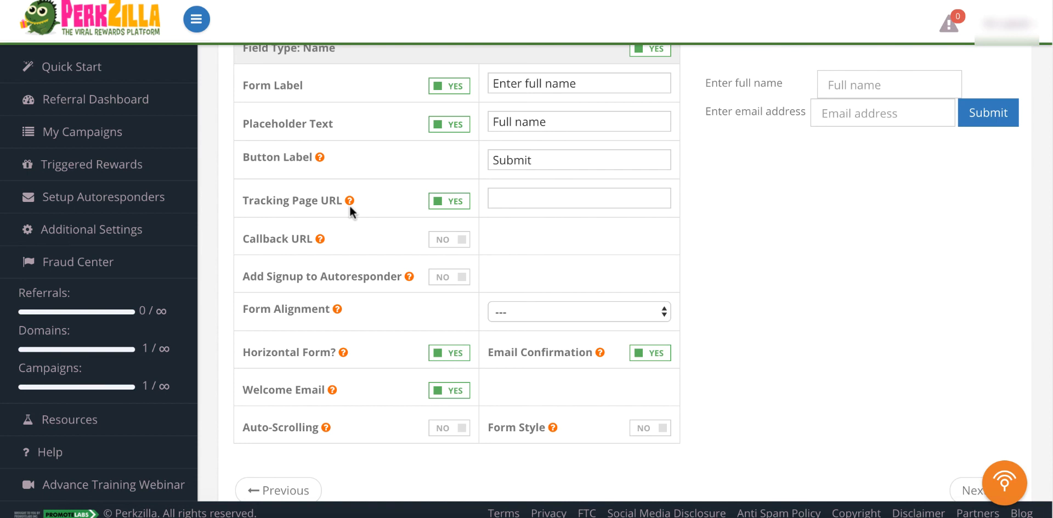
left_click(444, 214)
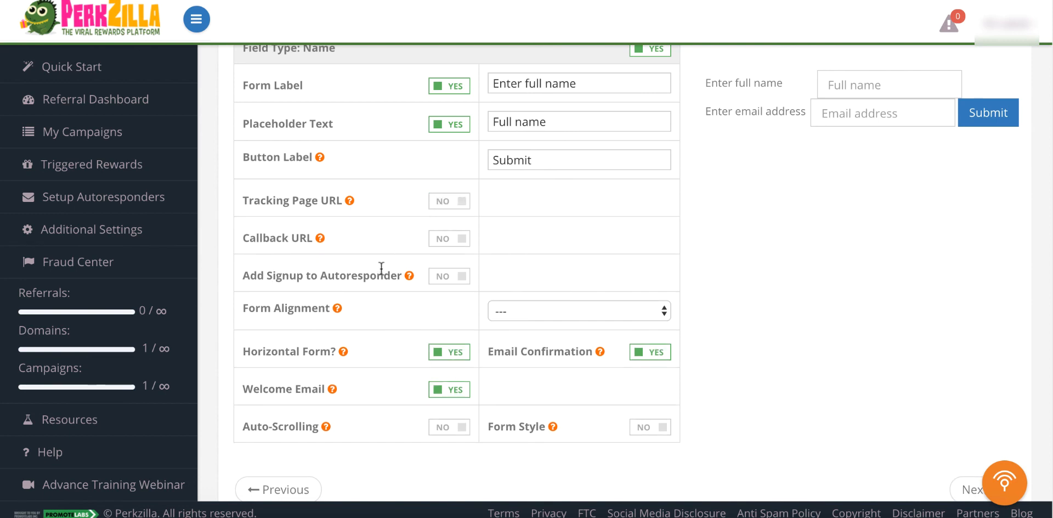
Step: Enable Add Signup to Autoresponder and view the available autoresponders without choosing one
triple_click(315, 275)
left_click(373, 296)
left_click(441, 277)
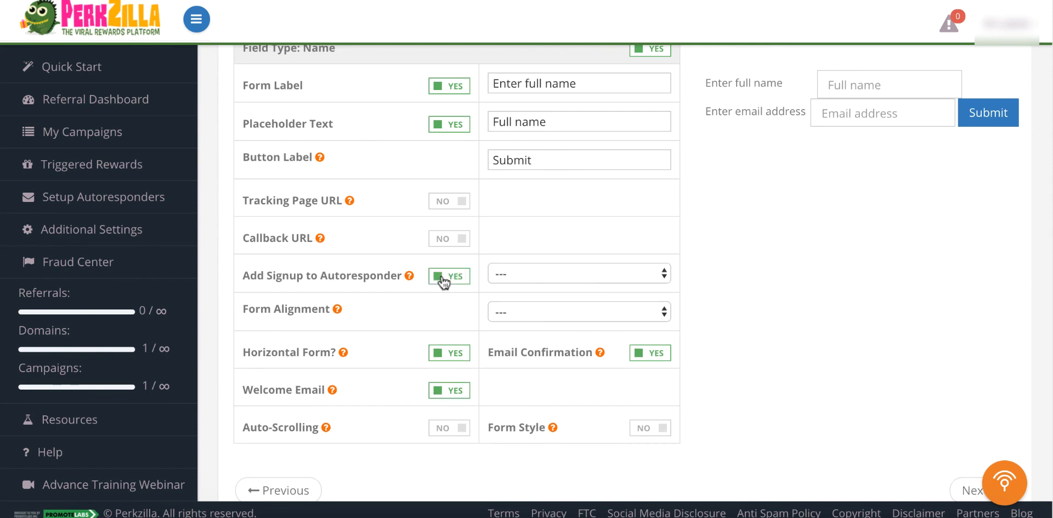
left_click(555, 272)
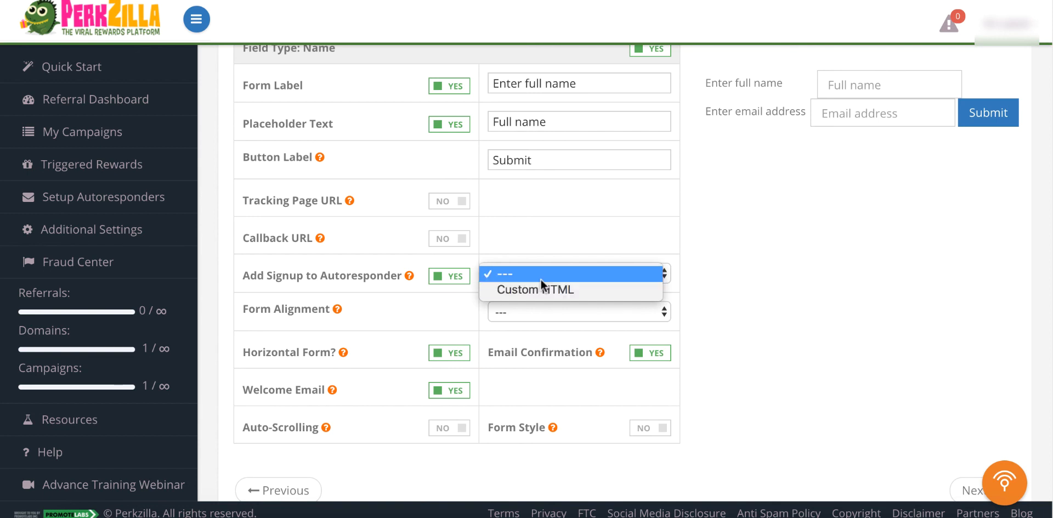
left_click(419, 310)
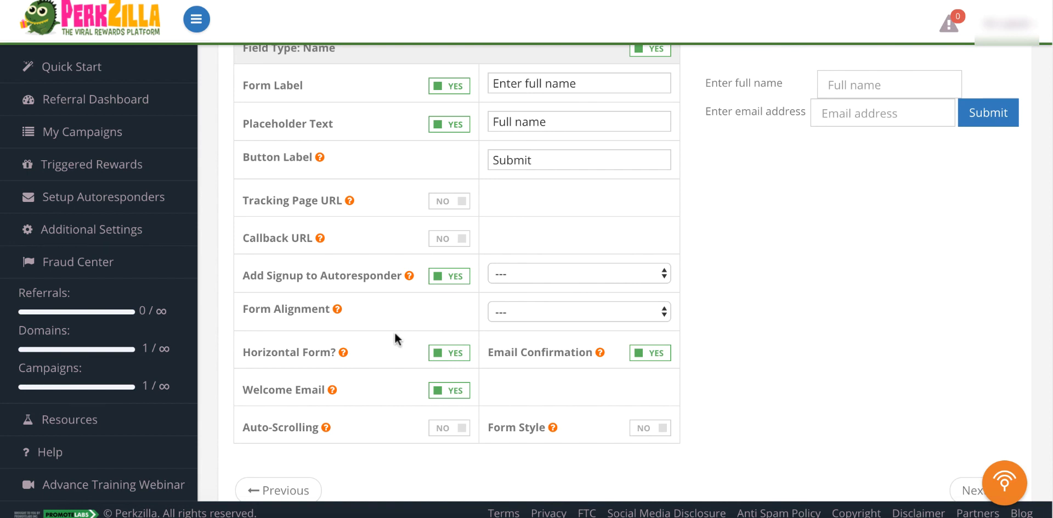
Step: Set the form alignment to Center and continue to the on-screen messages
left_click(580, 321)
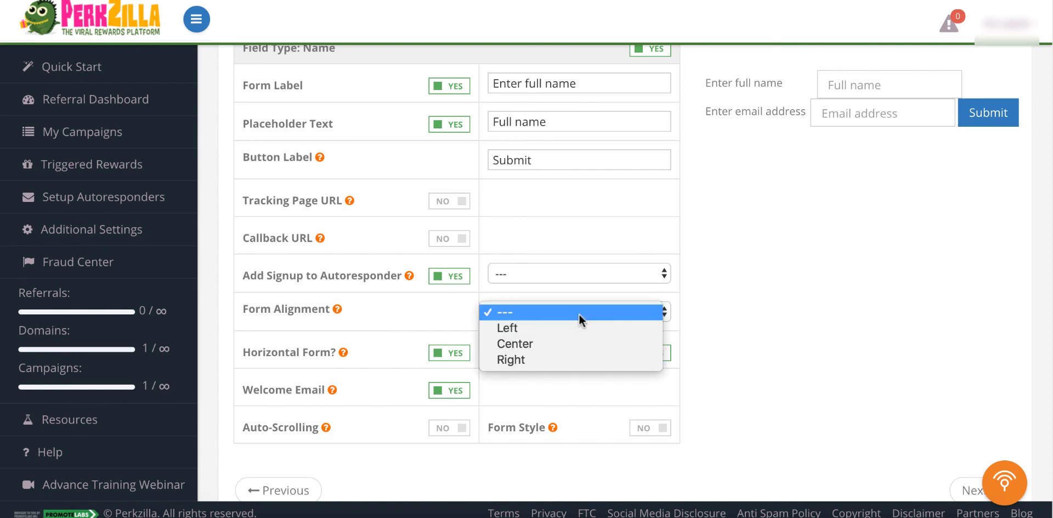
left_click(565, 343)
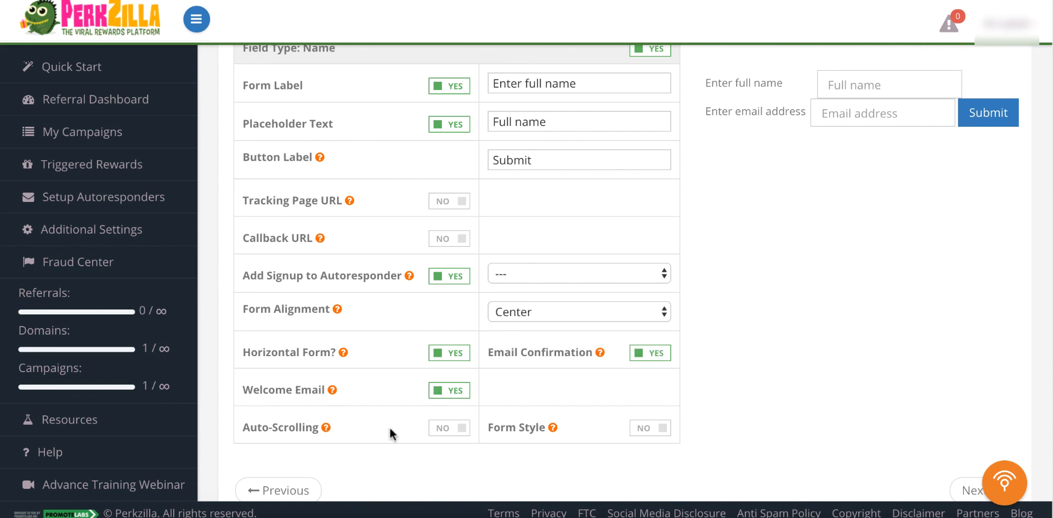
mouse_move(333, 390)
scroll(565, 460, "down", 1)
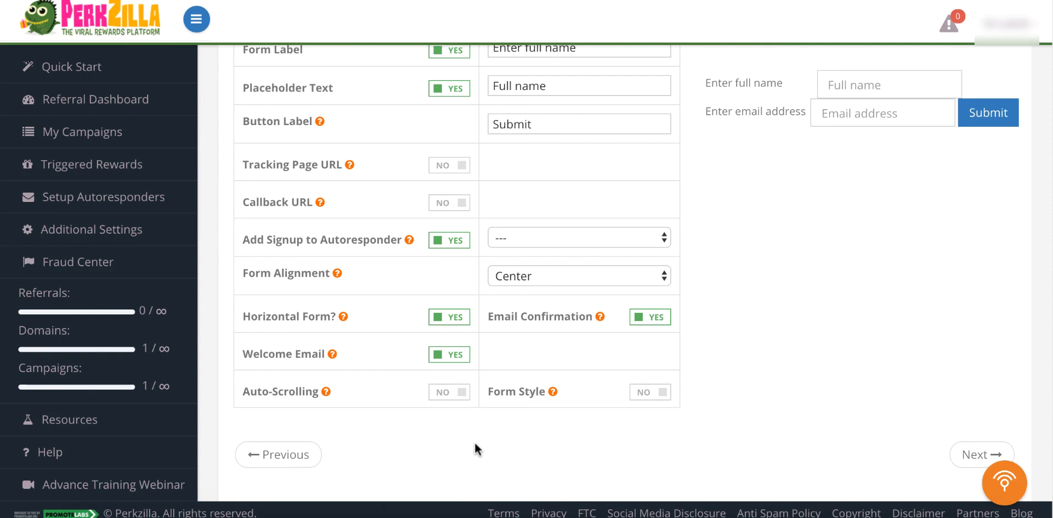
left_click(969, 455)
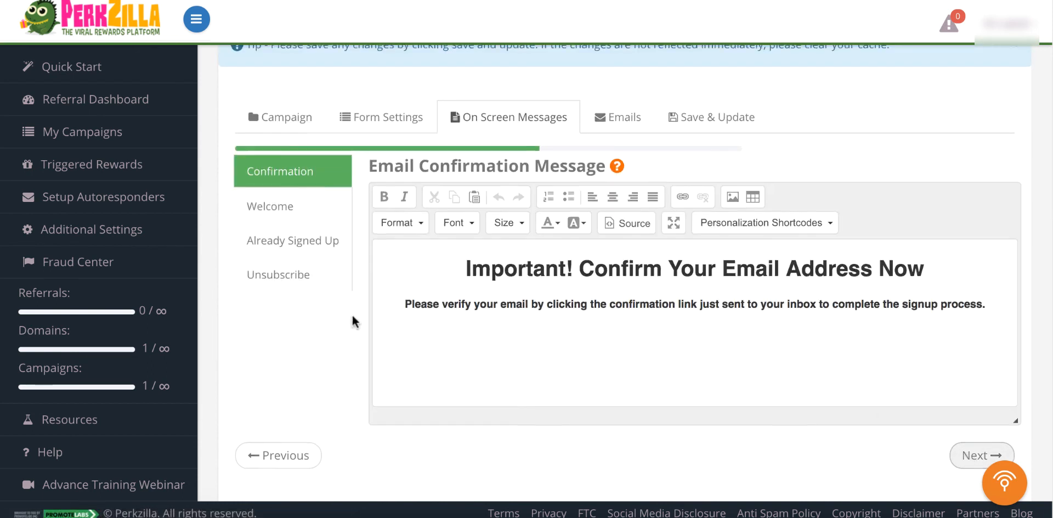
Step: Review the preloaded Welcome and Confirmation on-screen messages without editing them
scroll(353, 321, "up", 1)
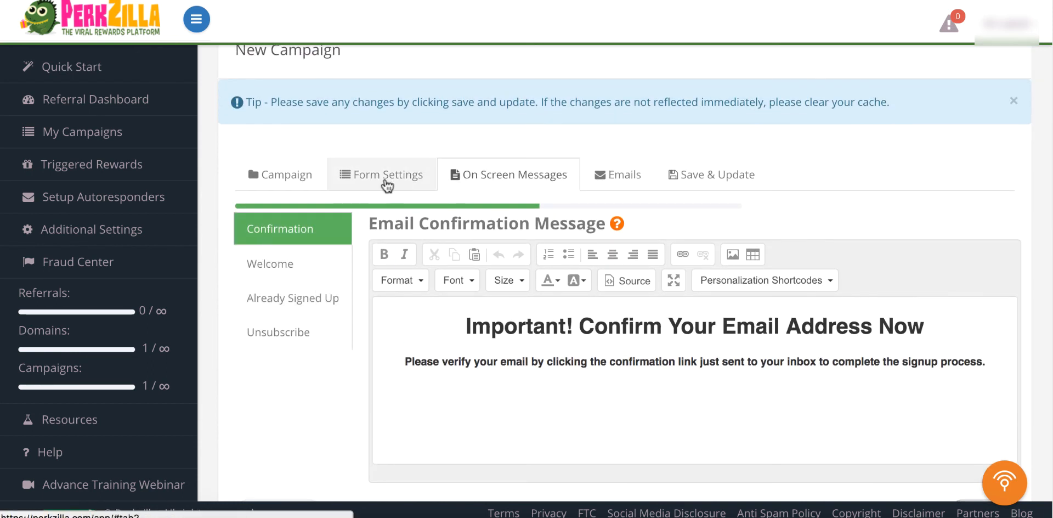
left_click(256, 262)
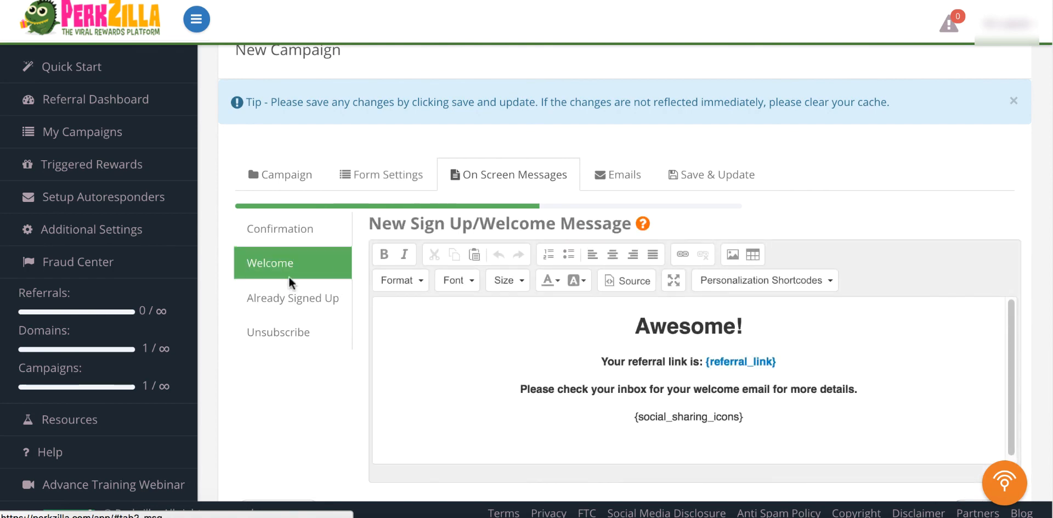
left_click(276, 236)
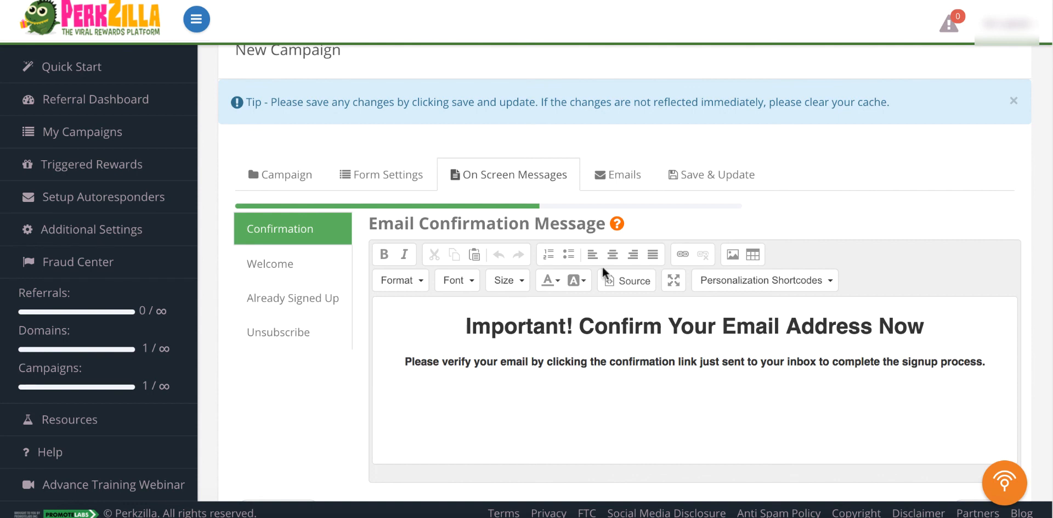
left_click(651, 367)
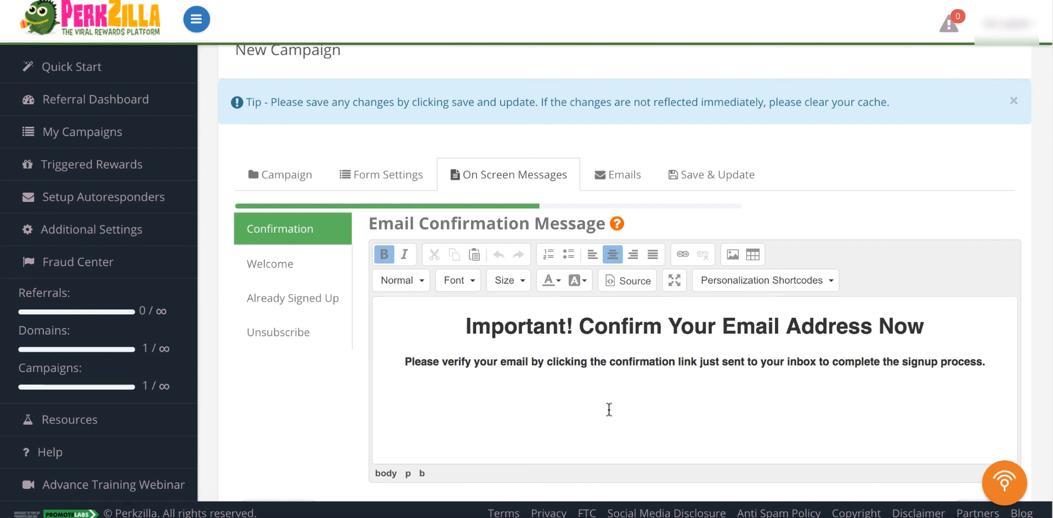
scroll(609, 409, "down", 1)
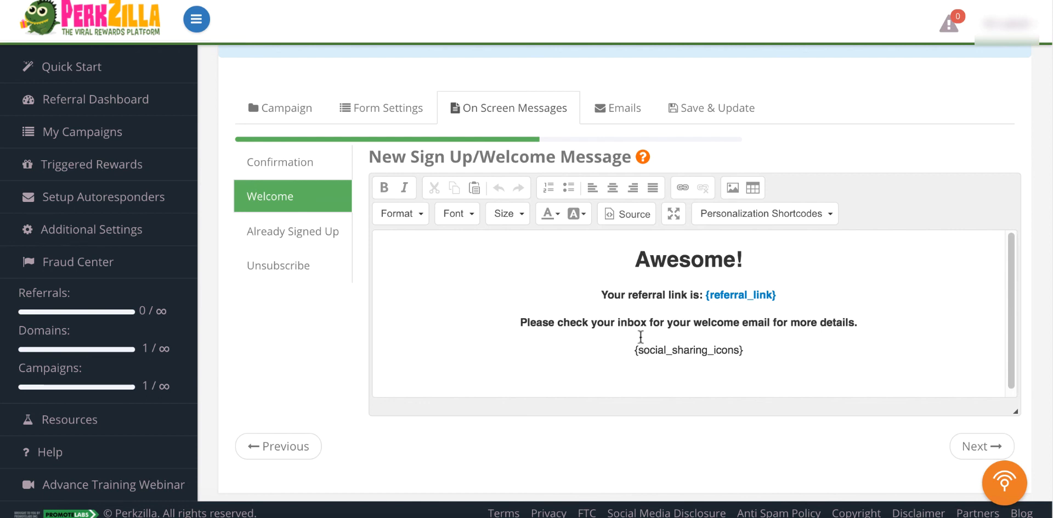
Step: Add the line "Please Share it with your friends to win a FREE Traffic Report" above "Please check your inbox" in the Welcome message
triple_click(641, 337)
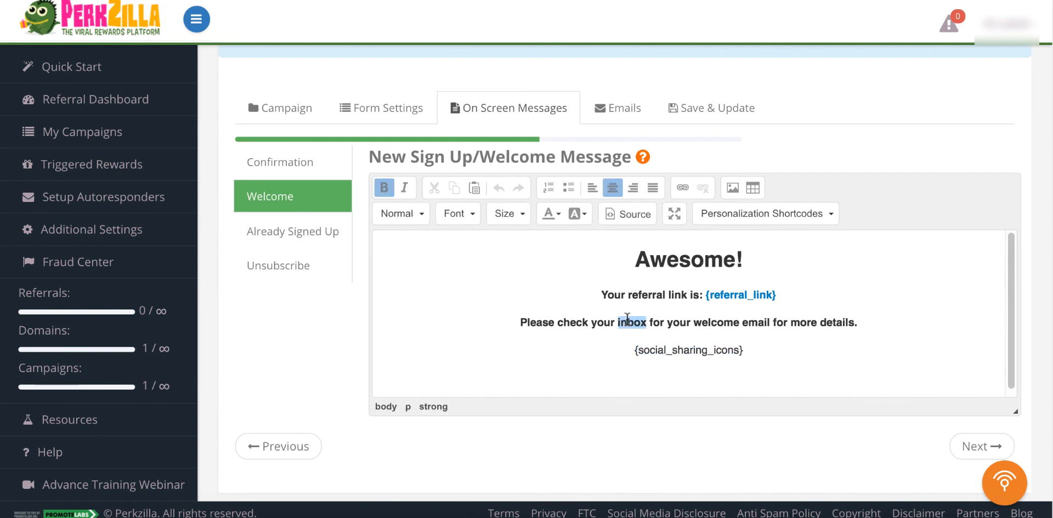
triple_click(627, 321)
left_click(596, 322)
key("Home")
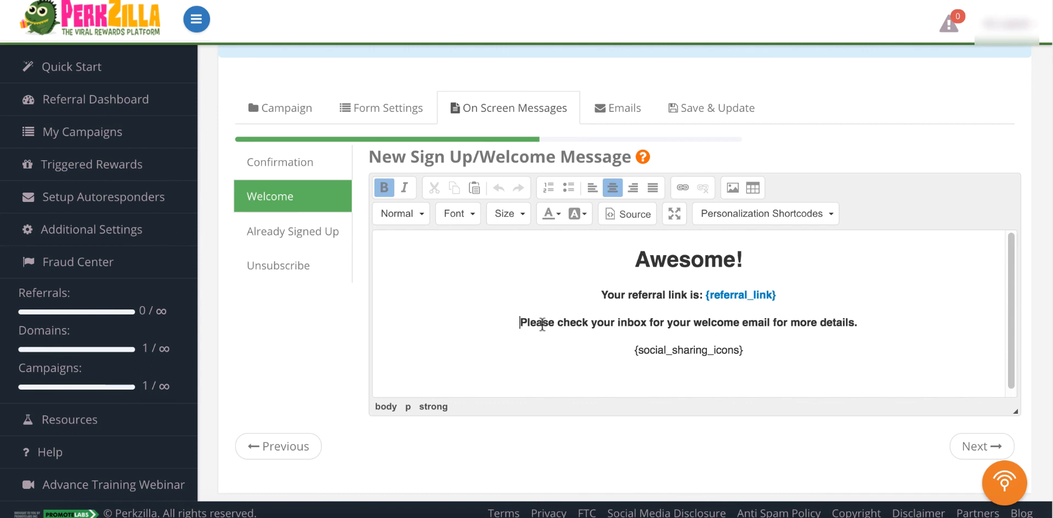
key("Return")
key("Up")
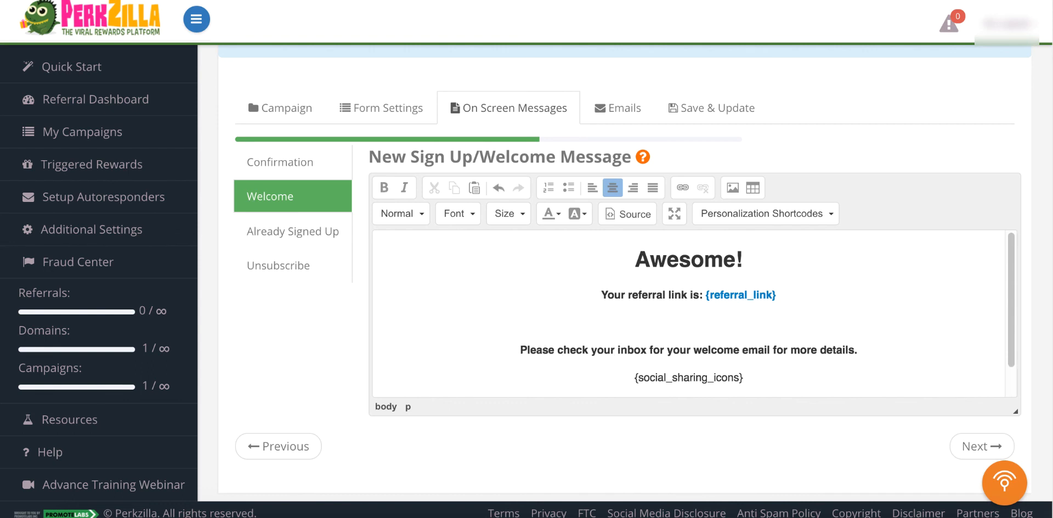
type("Please Share it wit you")
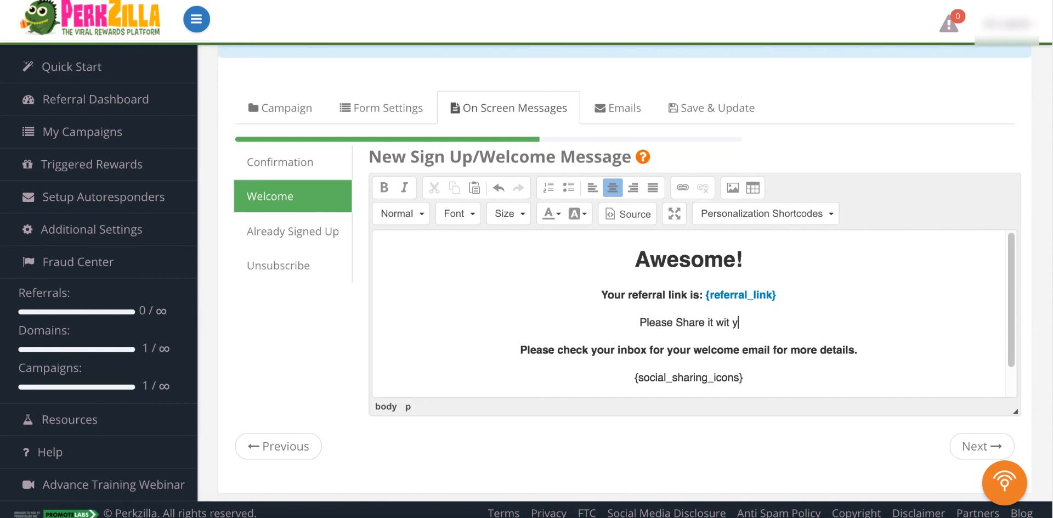
key("BackSpace")
key("BackSpace")
key("BackSpace")
key("BackSpace")
type("h your friend")
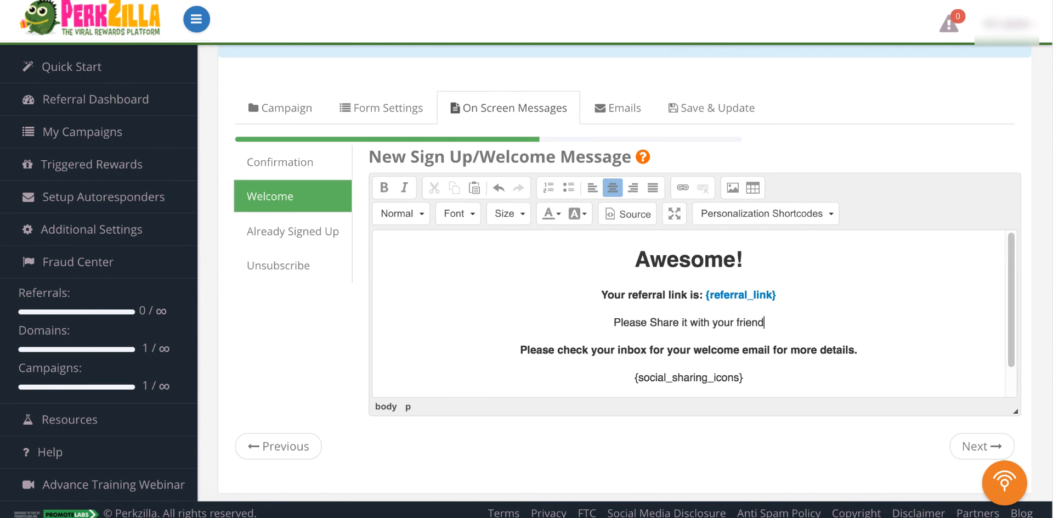
type("s to win ")
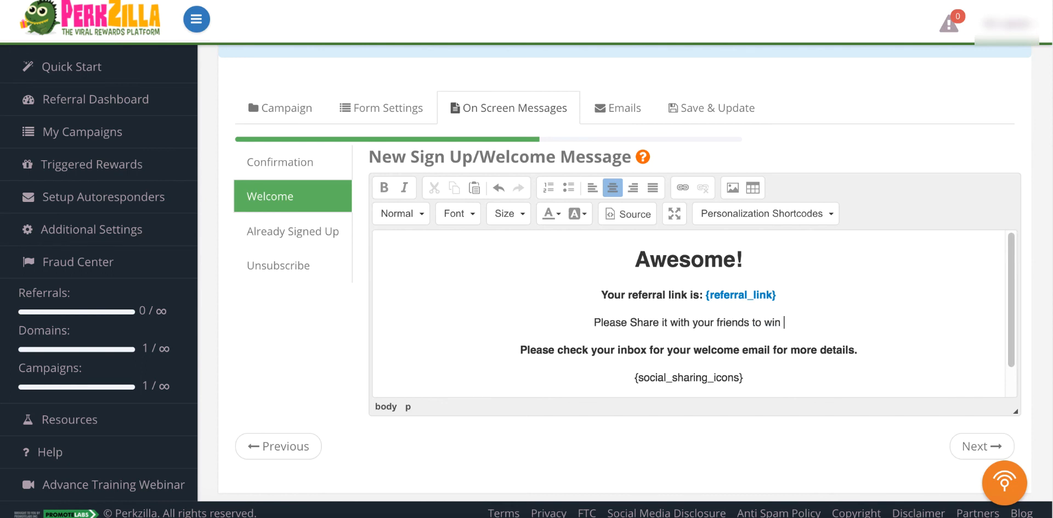
type("a FREE Traffic Report")
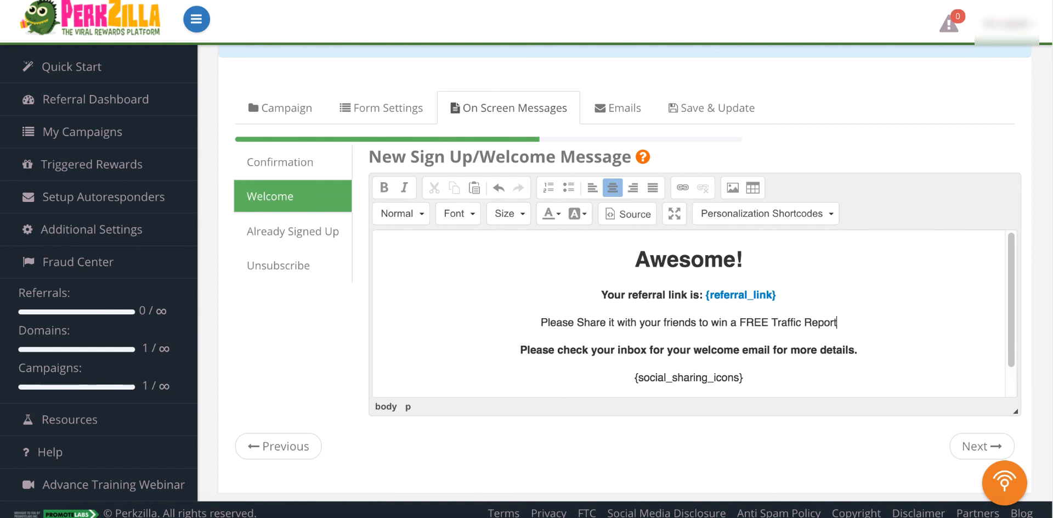
Step: Open Additional Settings in a new browser tab, enable Pinterest, Tumblr and Reddit for the social sharing icons, and submit the settings
scroll(672, 355, "down", 2)
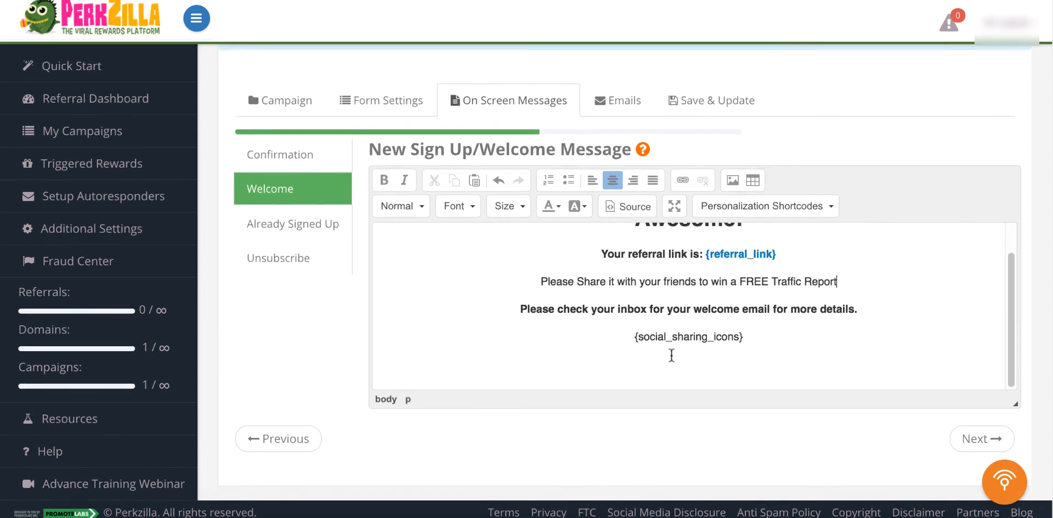
left_click_drag(631, 338, 764, 336)
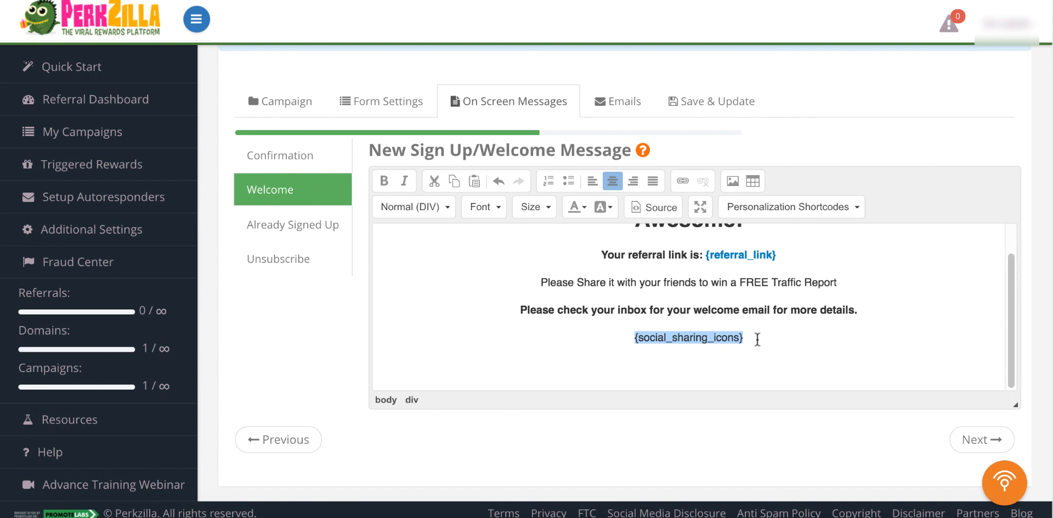
left_click(758, 339)
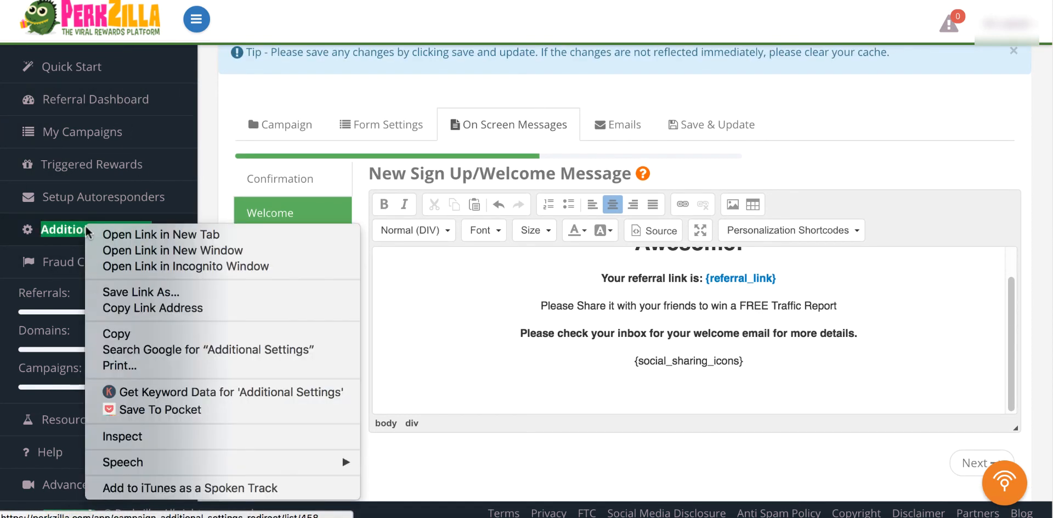
right_click(87, 227)
left_click(119, 235)
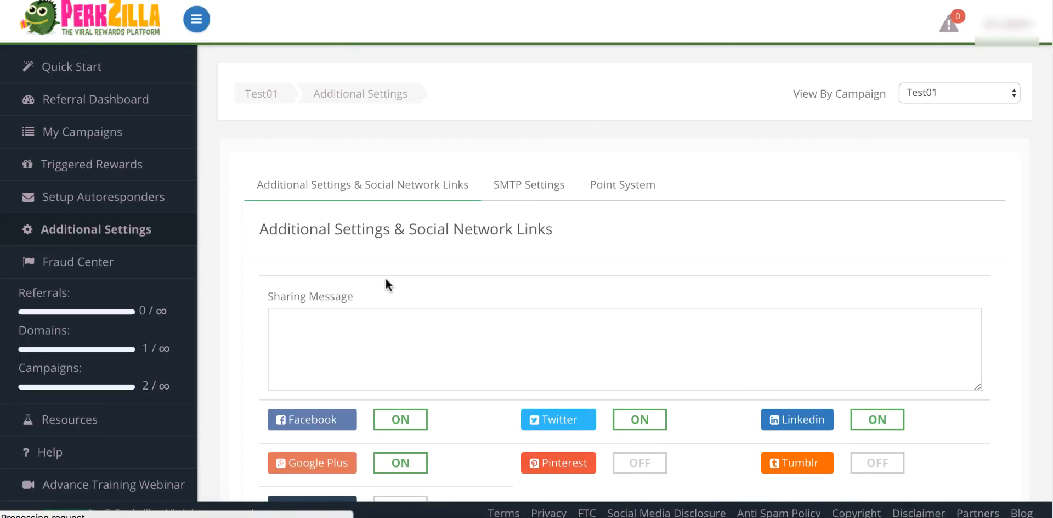
scroll(438, 285, "down", 3)
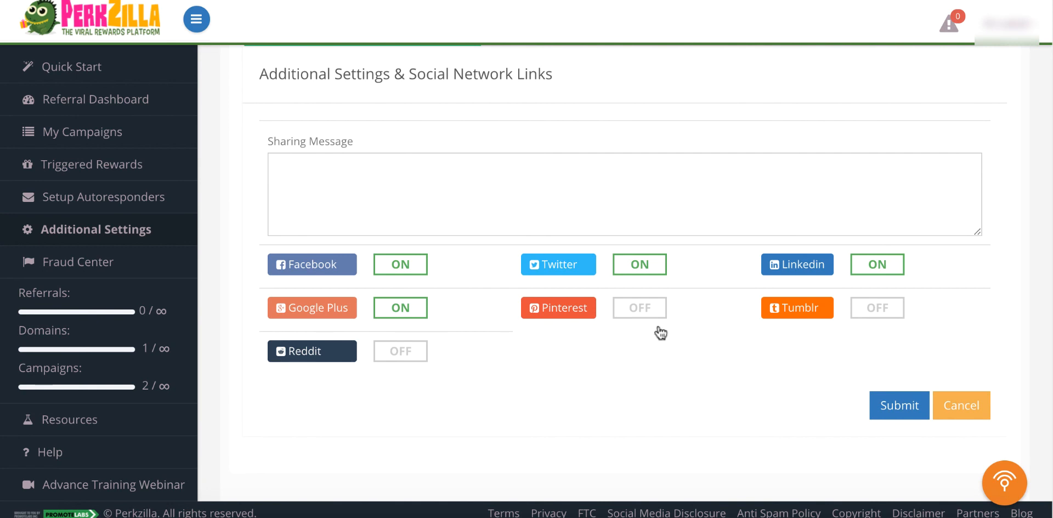
left_click(645, 312)
left_click(870, 314)
left_click(403, 356)
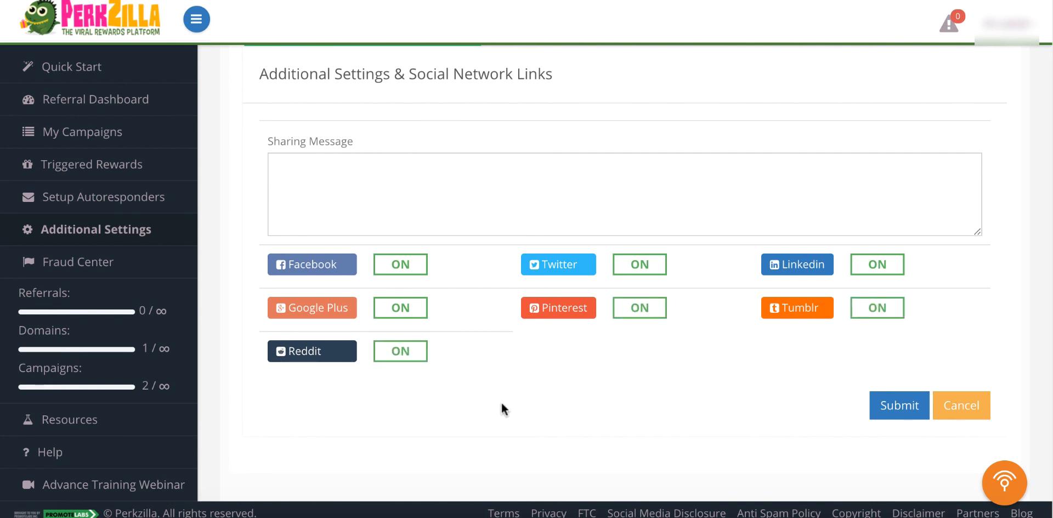
left_click(900, 411)
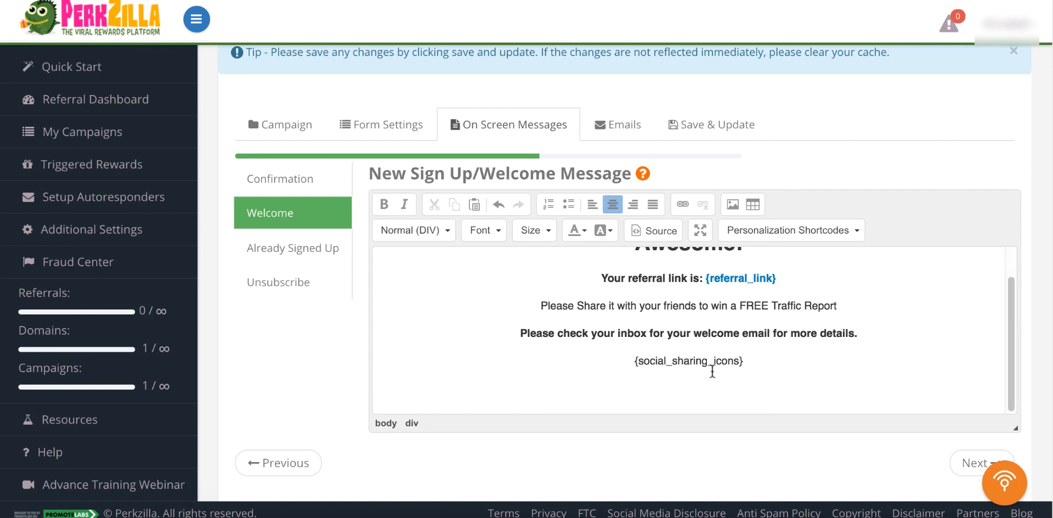
Step: Review the Already Signed Up, Unsubscribe and edited Welcome on-screen messages, and continue to the campaign emails
left_click(304, 247)
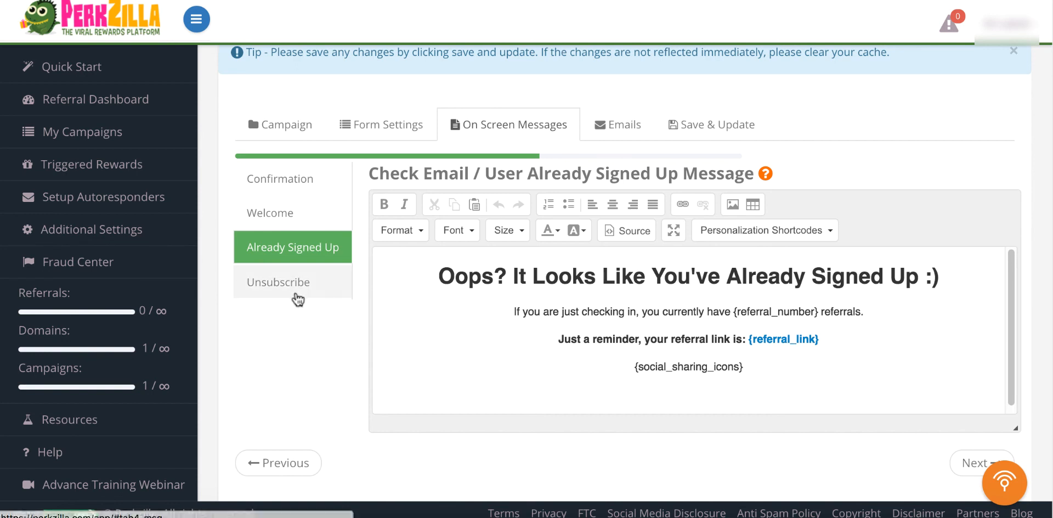
left_click(288, 296)
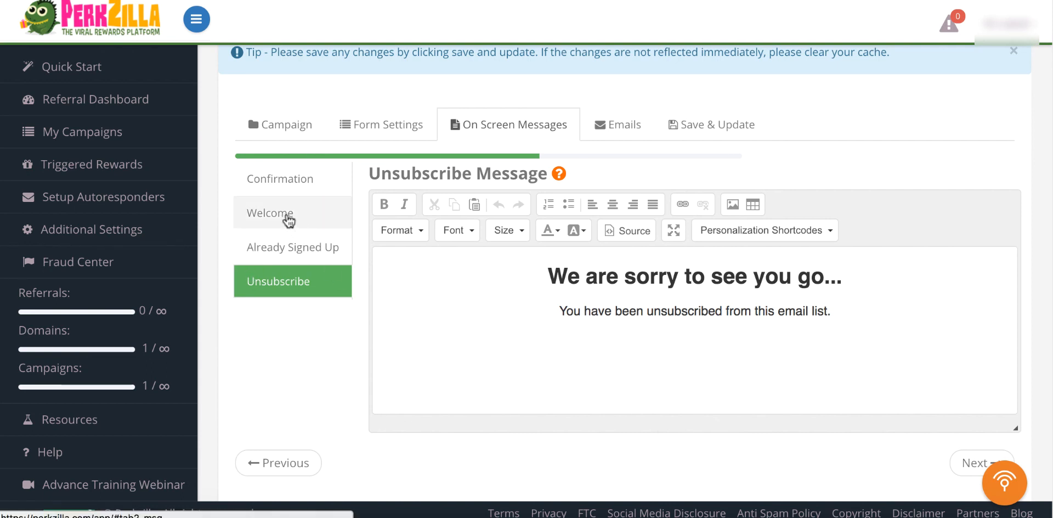
left_click(287, 220)
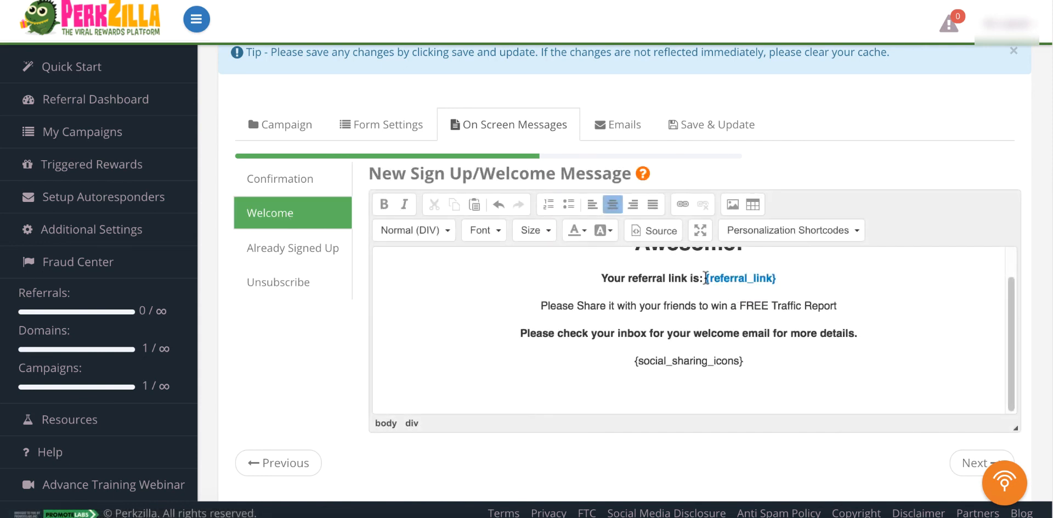
scroll(586, 318, "up", 2)
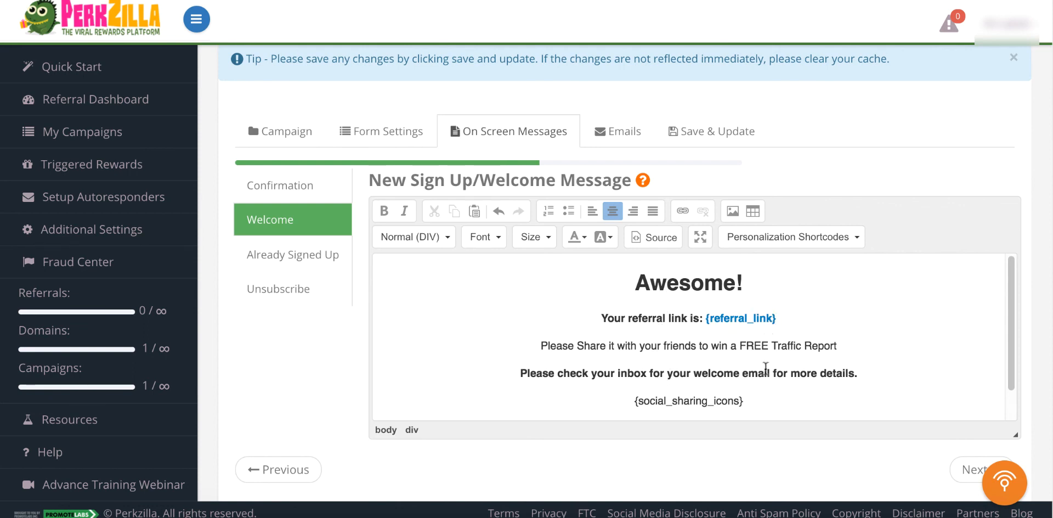
scroll(791, 467, "down", 1)
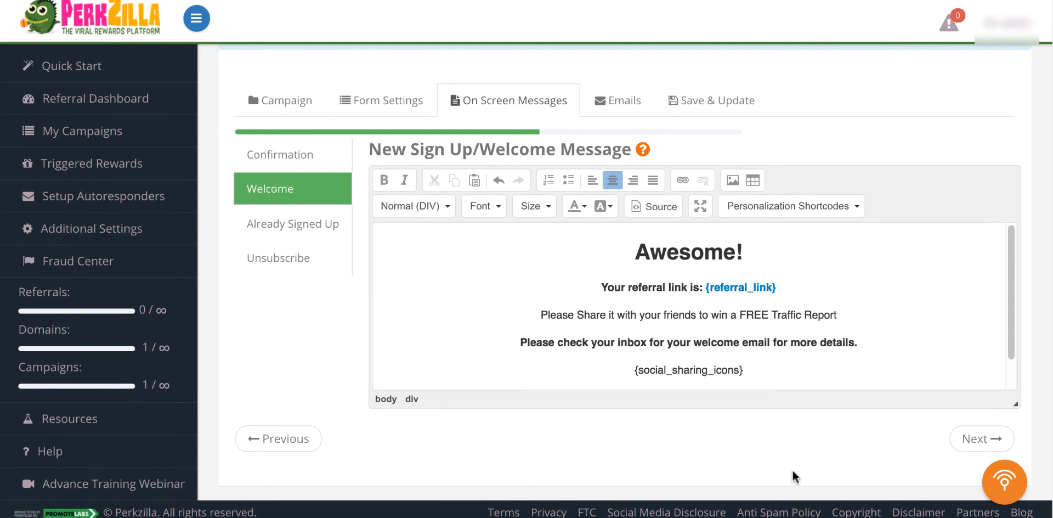
left_click(982, 439)
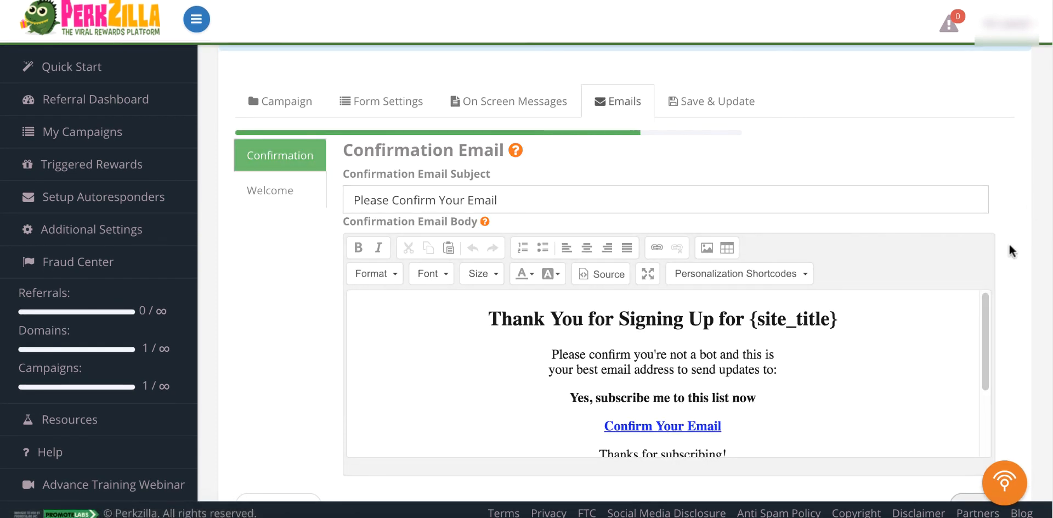
Step: Examine the Confirmation email's subject and body, including its {site_title} shortcodes and confirmation link, glancing back at the on-screen messages
scroll(1012, 250, "down", 1)
triple_click(373, 110)
left_click(415, 116)
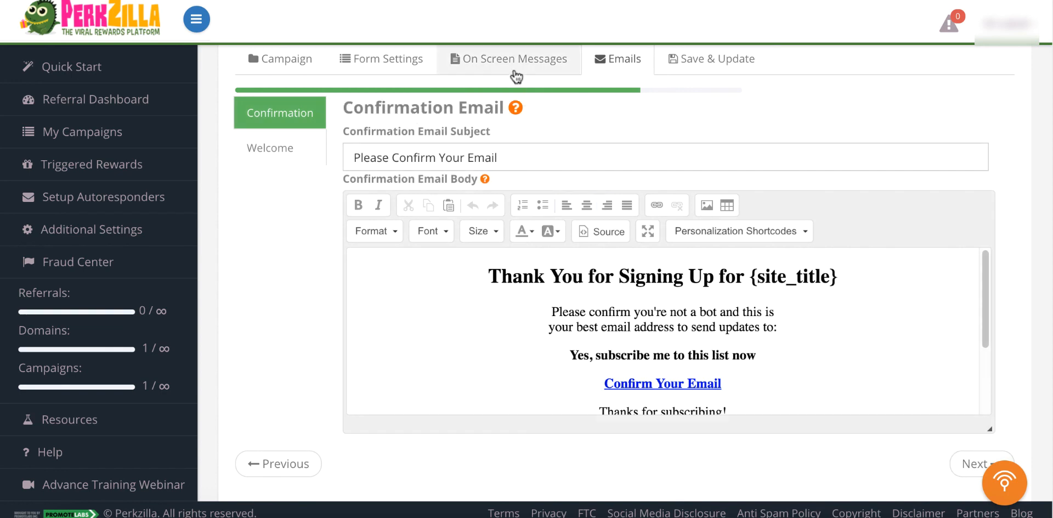
left_click(514, 74)
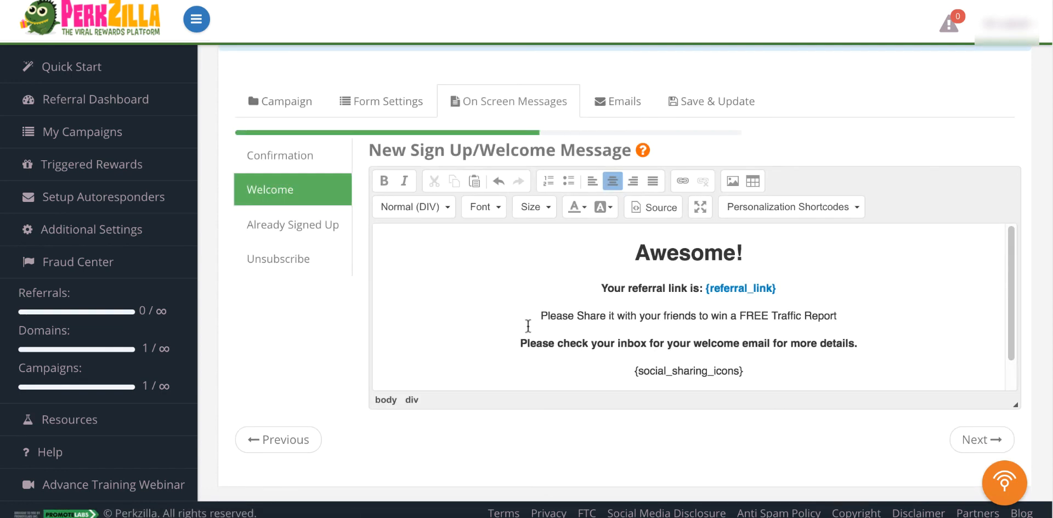
left_click(618, 110)
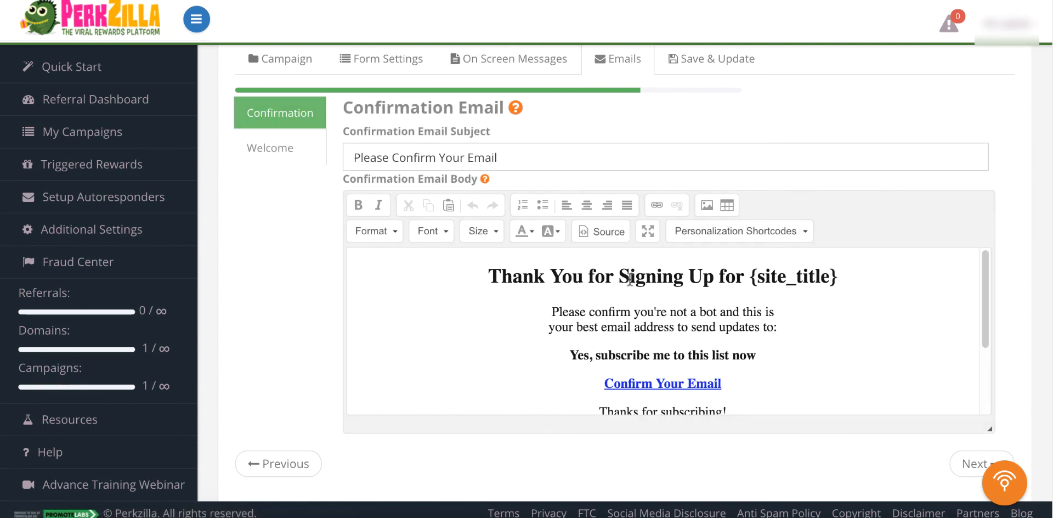
scroll(590, 351, "down", 5)
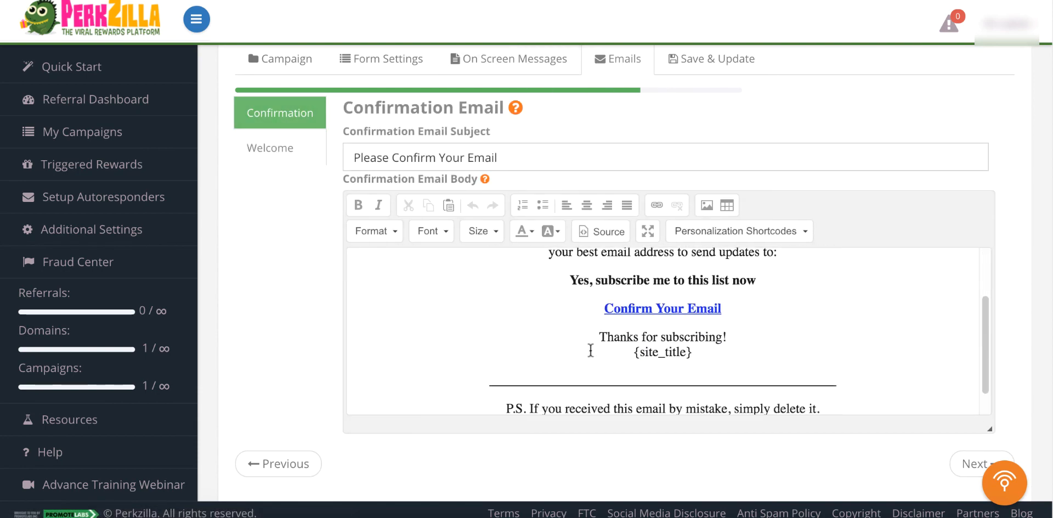
scroll(278, 272, "up", 2)
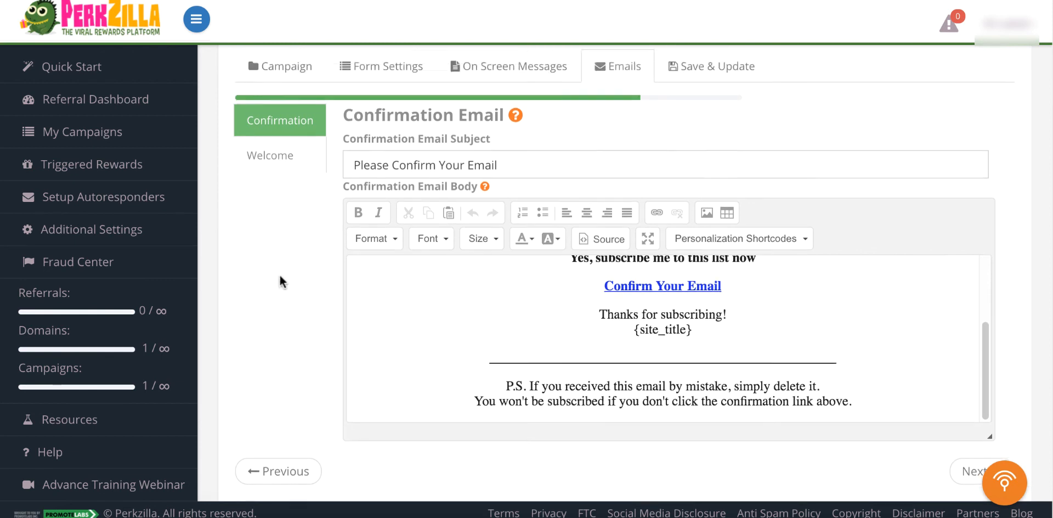
scroll(558, 413, "up", 2)
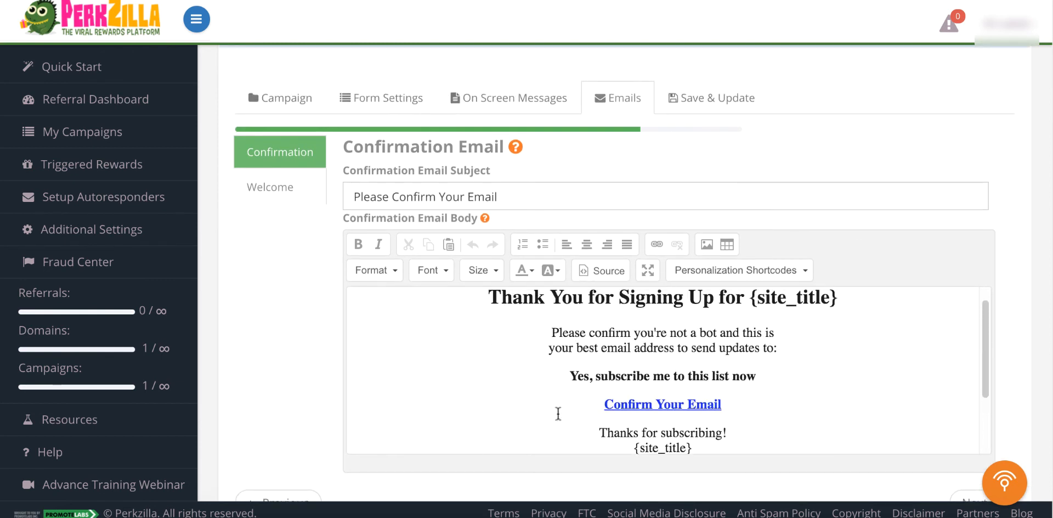
scroll(572, 394, "up", 1)
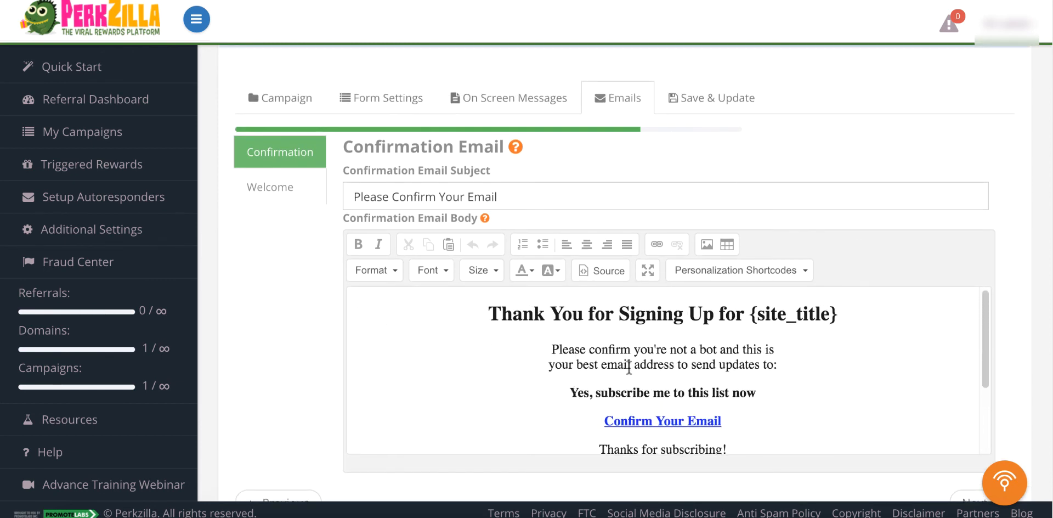
left_click_drag(750, 315, 837, 314)
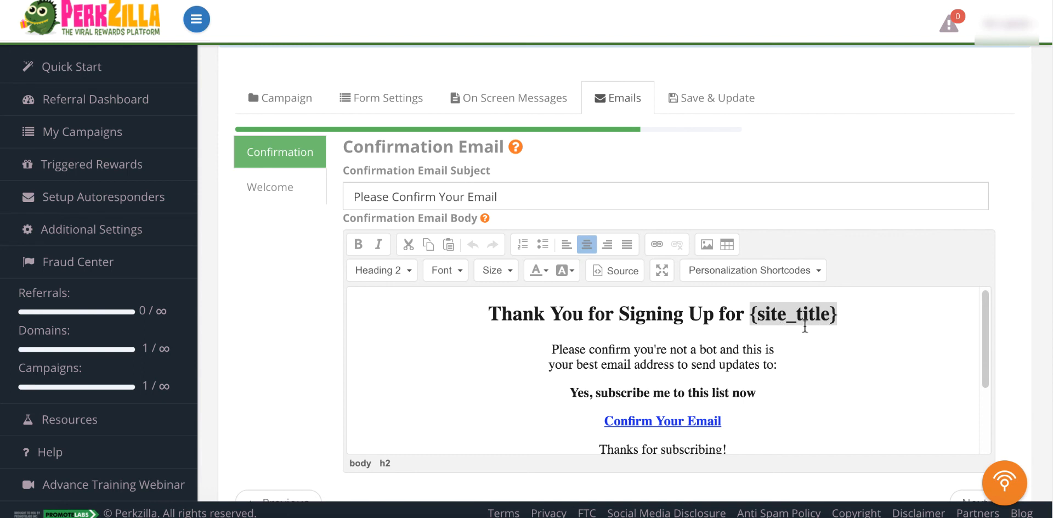
left_click(831, 348)
scroll(767, 393, "down", 2)
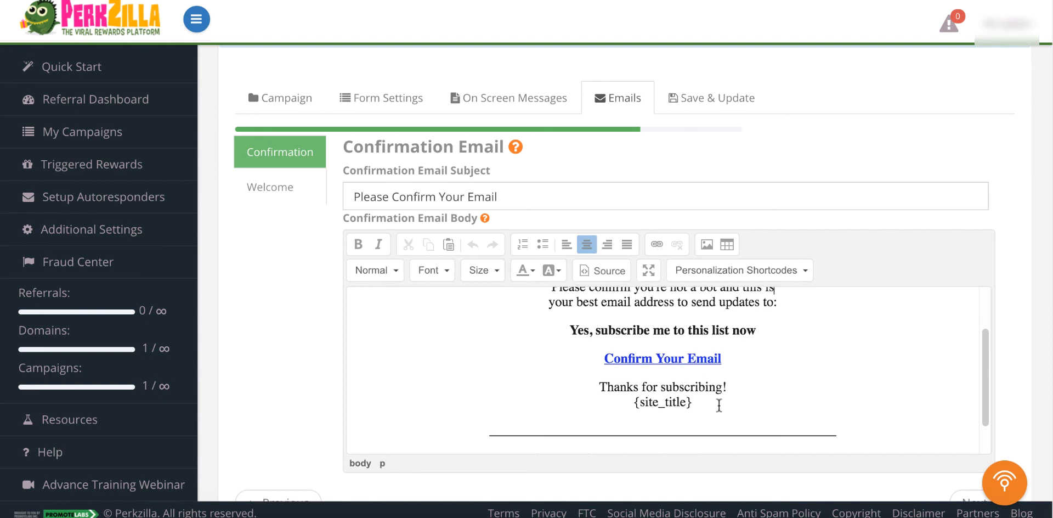
scroll(717, 404, "down", 3)
Step: Examine the Welcome email's subject and full body, including the referral link, social sharing shortcode and unsubscribe link
left_click(279, 141)
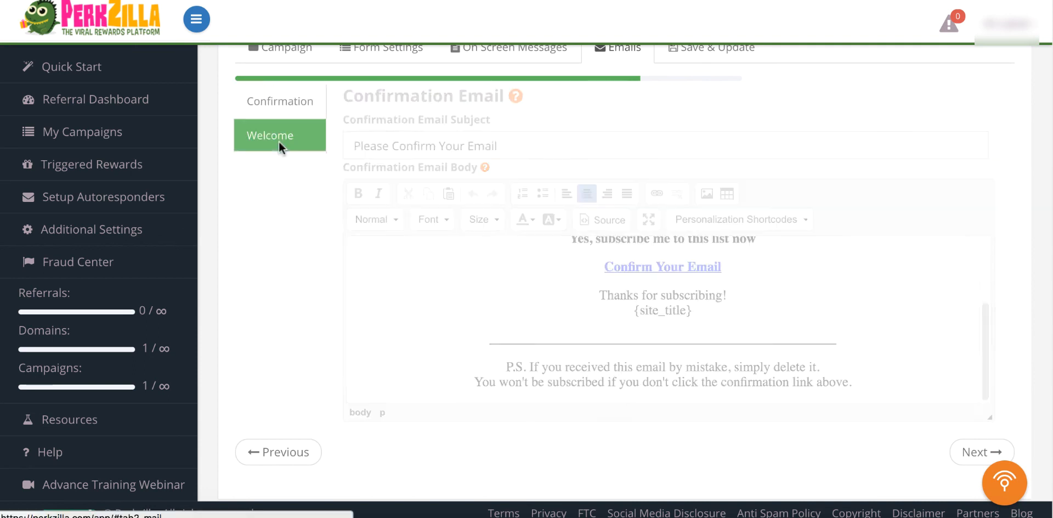
scroll(263, 274, "up", 1)
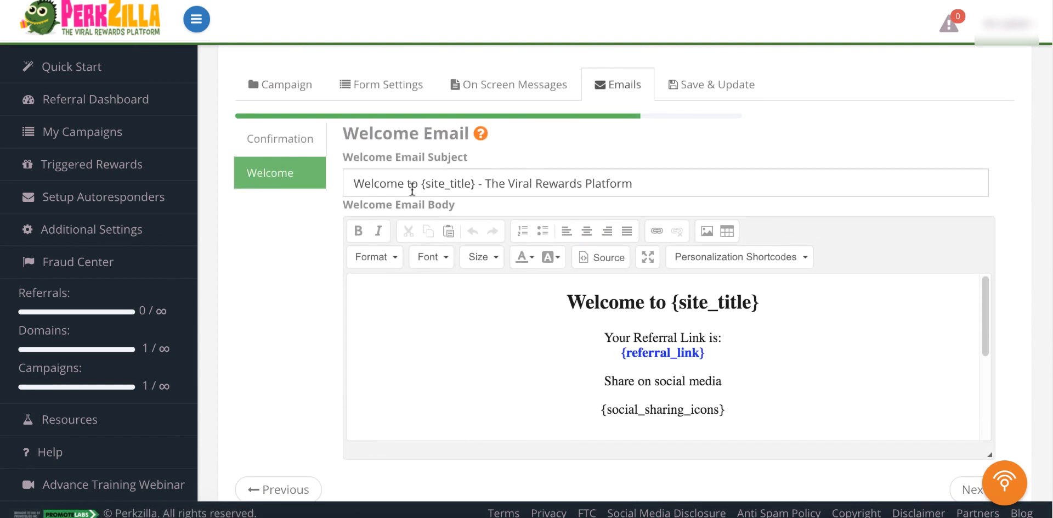
left_click_drag(356, 181, 663, 191)
left_click(527, 348)
scroll(795, 388, "down", 1)
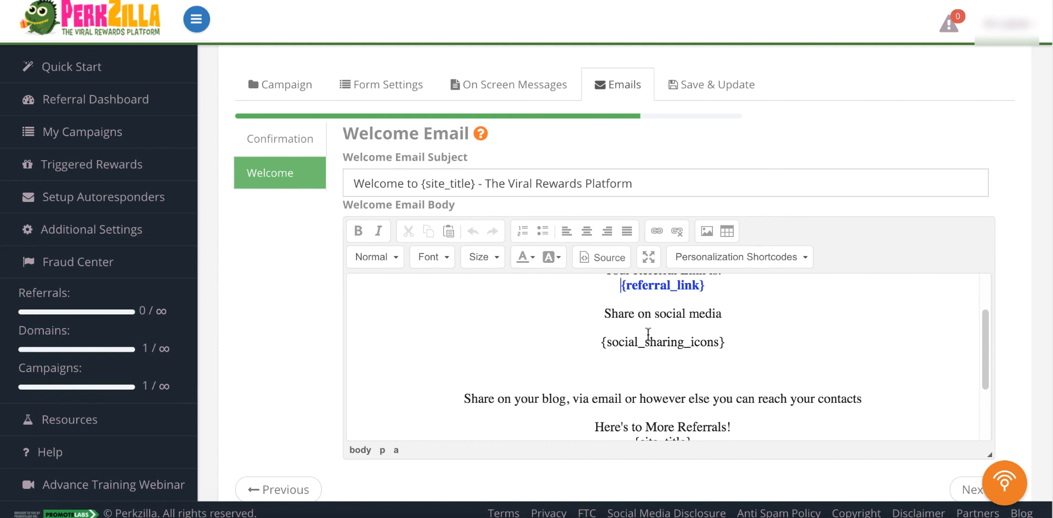
scroll(722, 370, "down", 1)
scroll(724, 371, "down", 3)
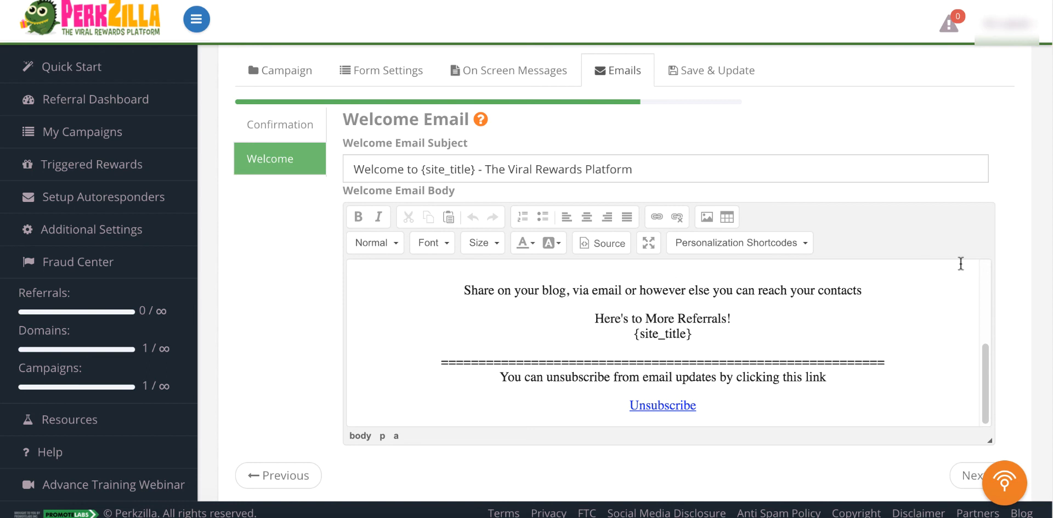
scroll(1027, 321, "down", 1)
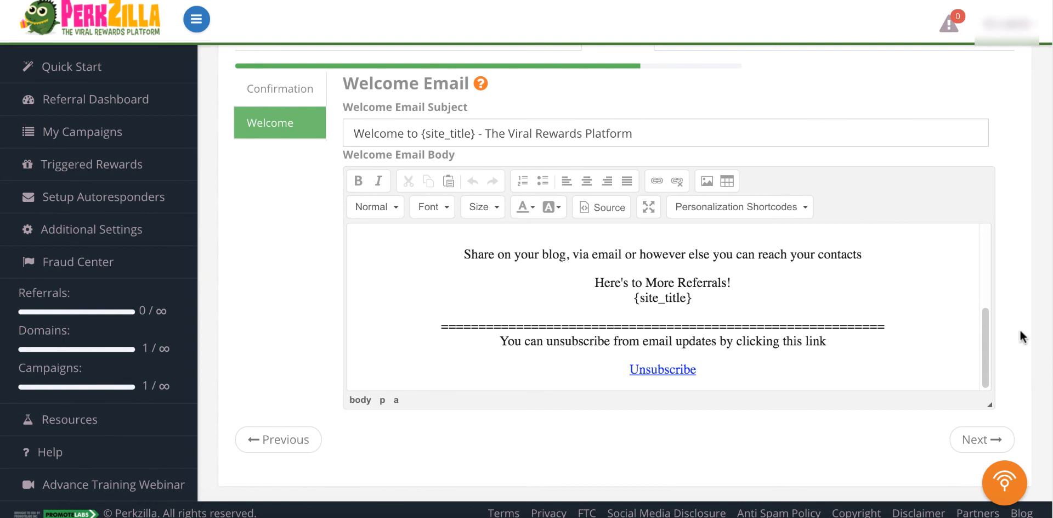
left_click_drag(984, 310, 1004, 266)
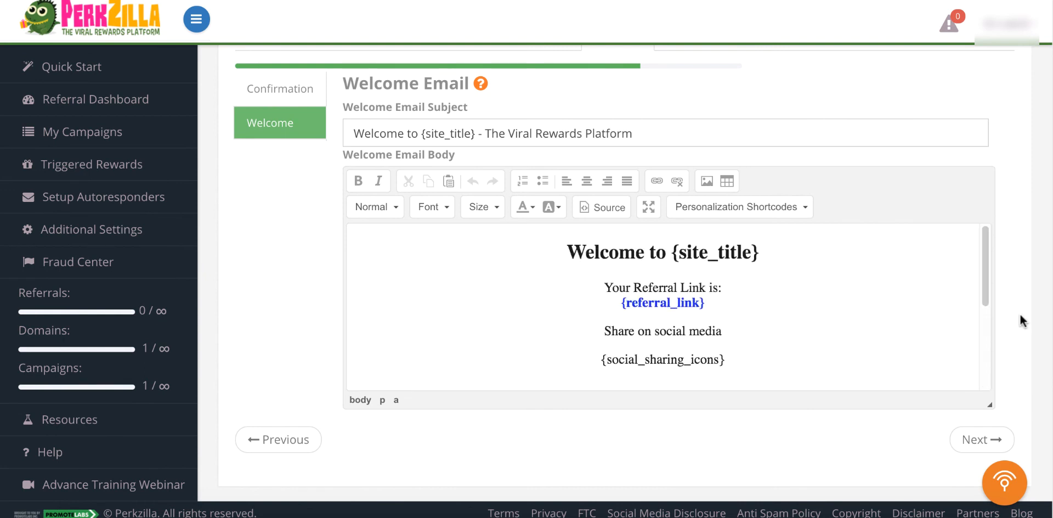
Step: Continue from the Welcome email to Save & Update and select the campaign form's full embed code
scroll(1021, 321, "up", 1)
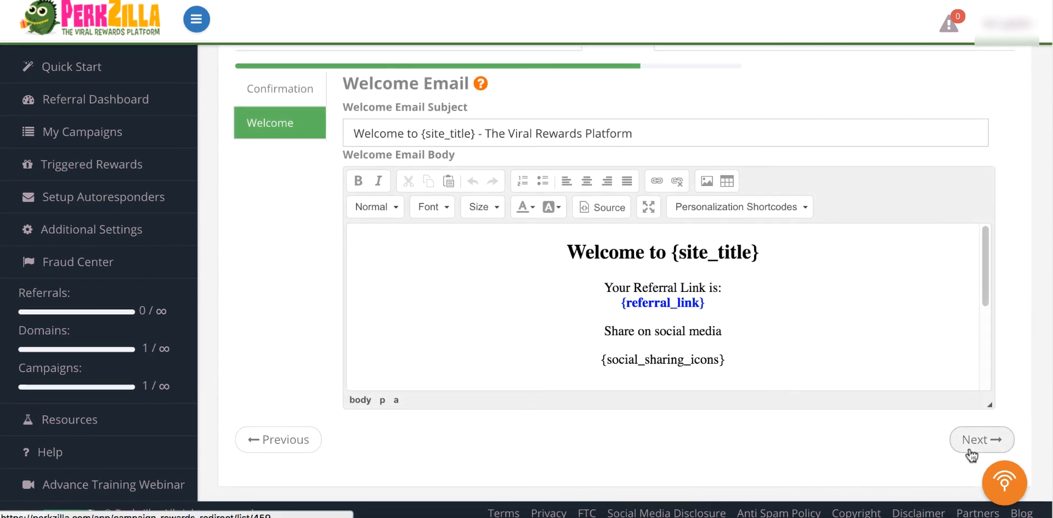
left_click(973, 442)
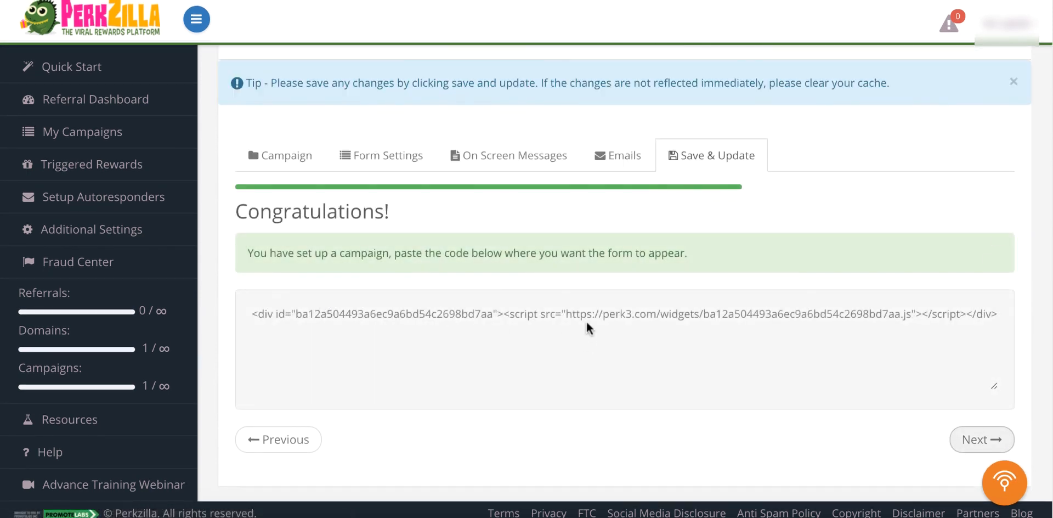
left_click(558, 316)
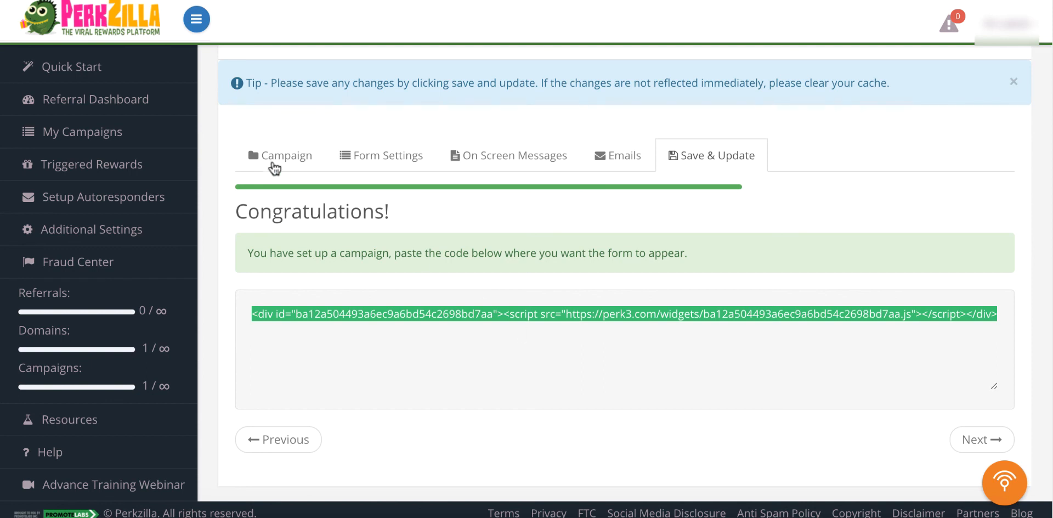
Step: Return to the campaign details and review the available preloaded message templates, keeping Building A List (Giveaway for X referrals)
left_click(277, 157)
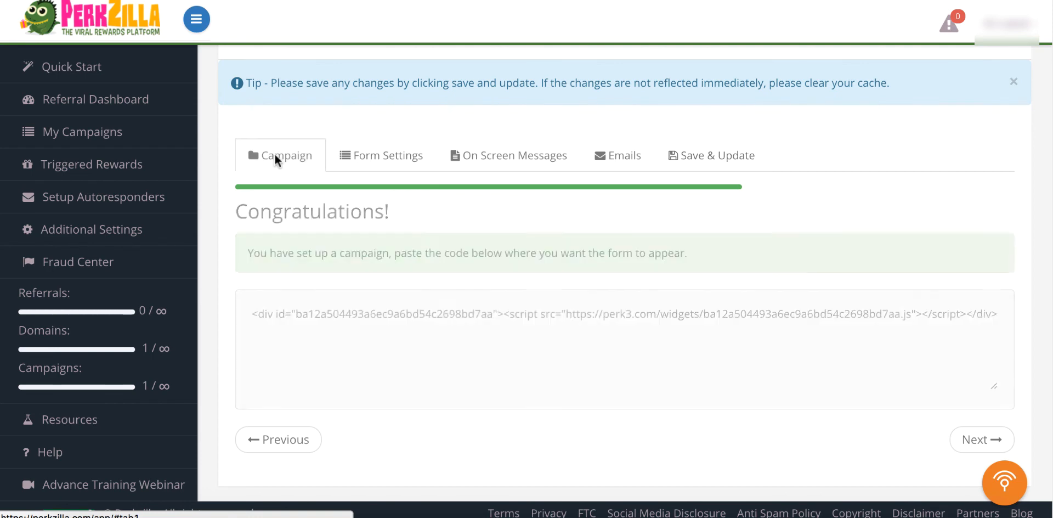
left_click(364, 268)
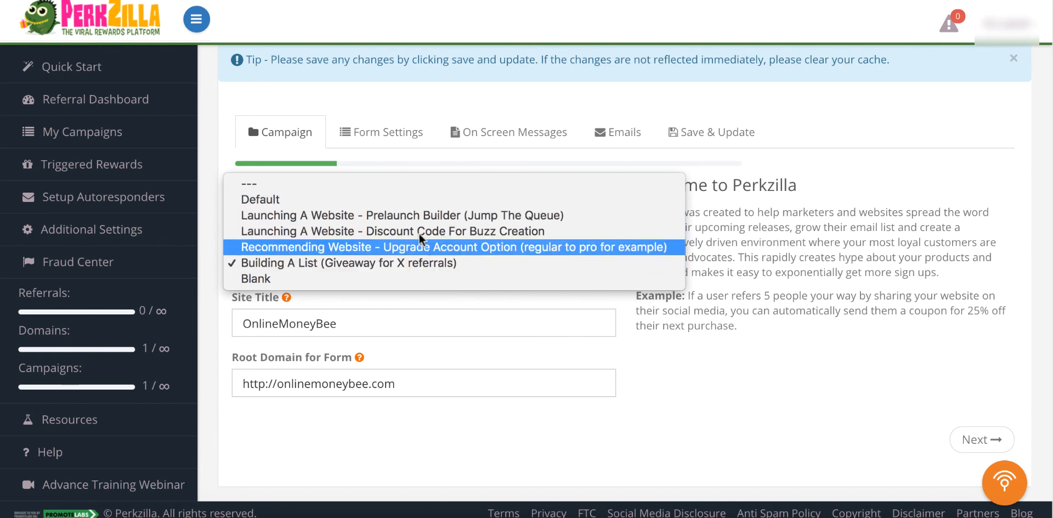
left_click(769, 273)
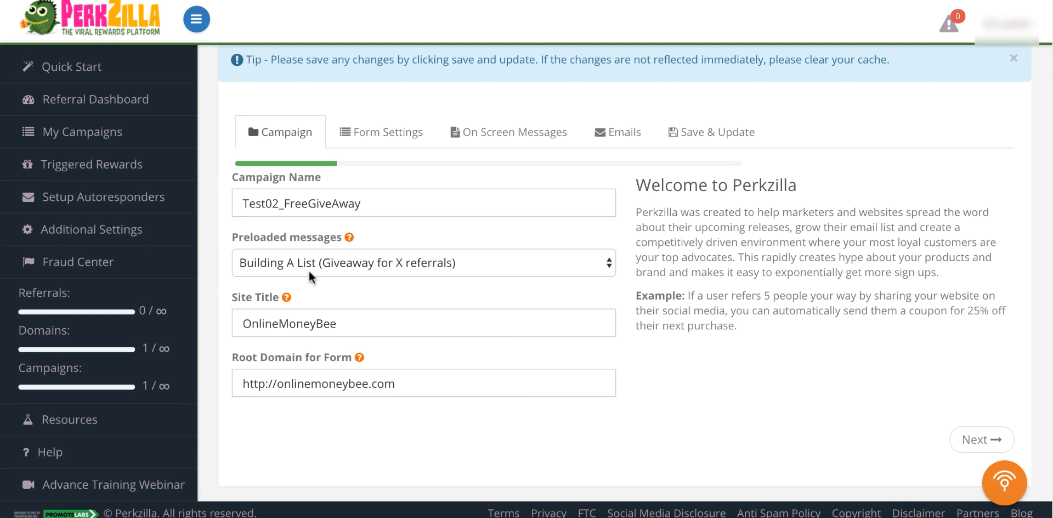
left_click(312, 275)
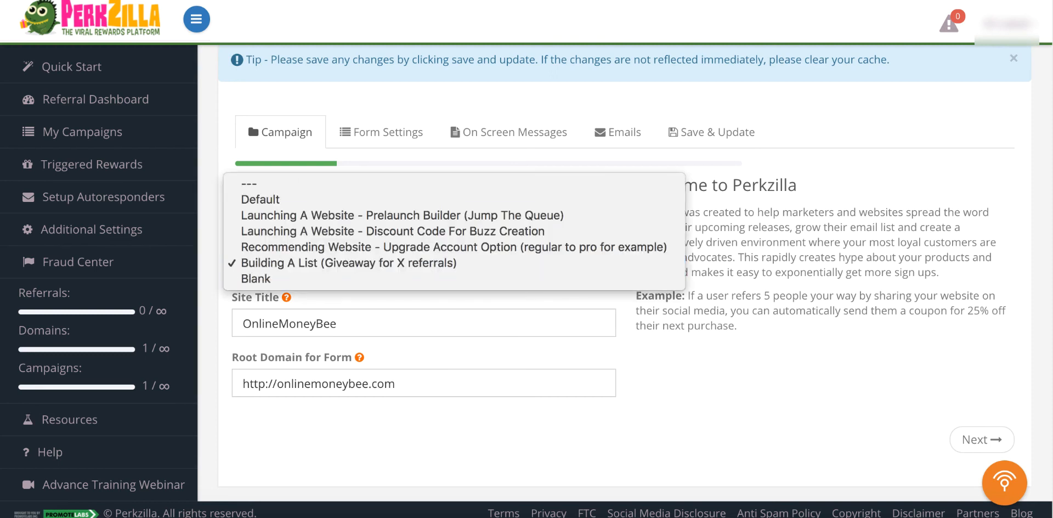
left_click(252, 123)
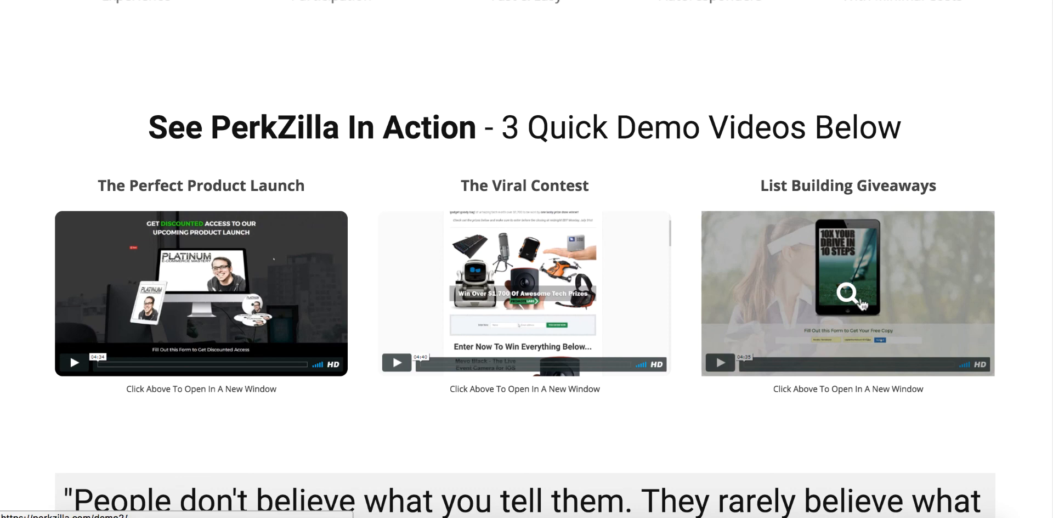
Step: Open the List Building Giveaways demo from the PerkZilla sales page and play its video
left_click(861, 302)
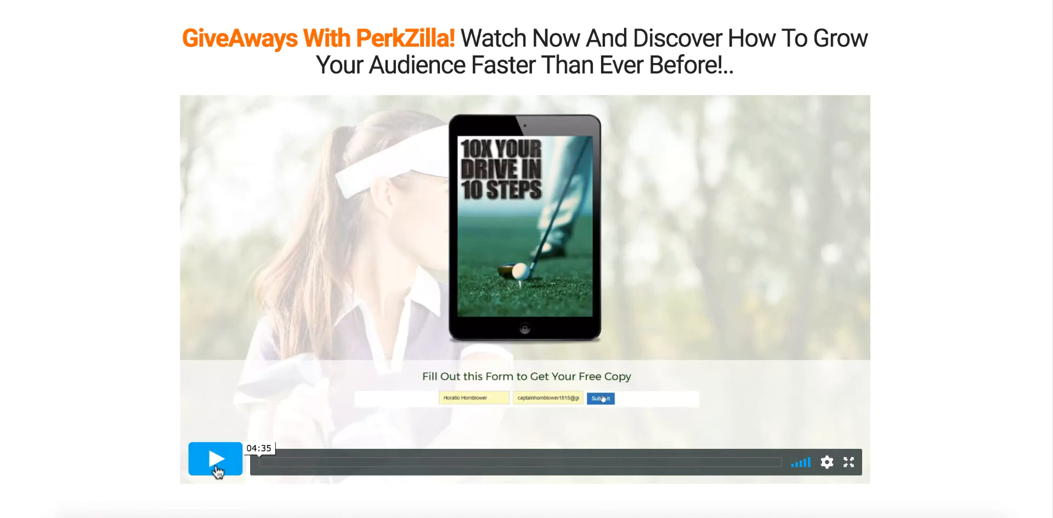
left_click(215, 460)
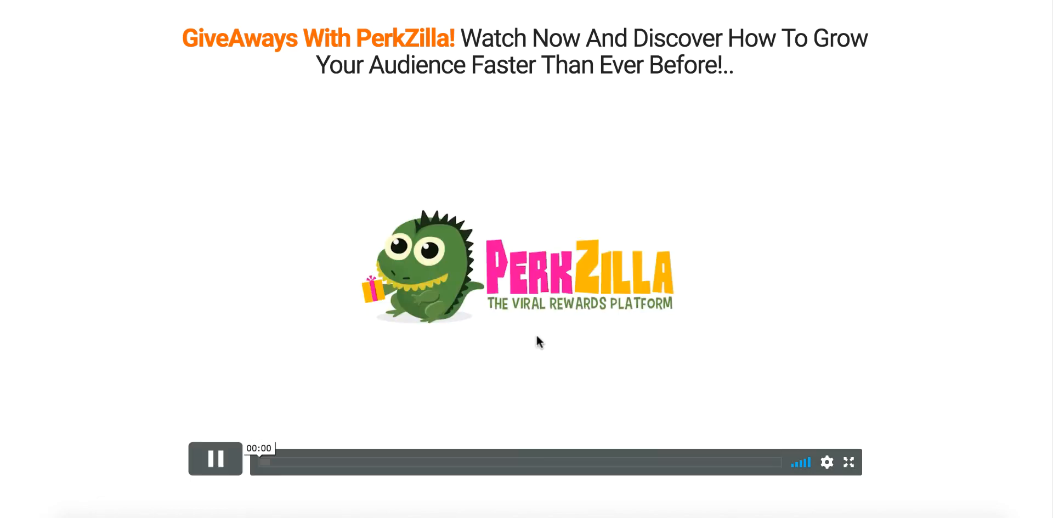